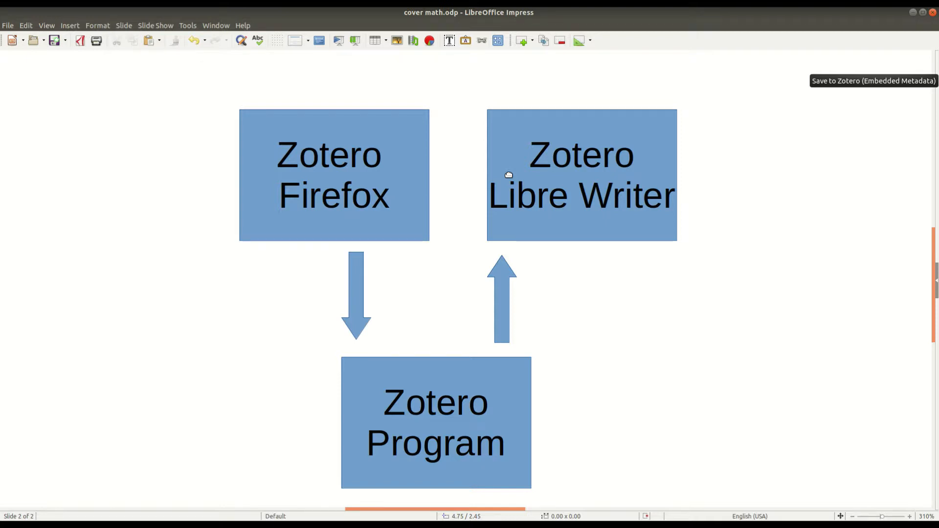
- Switch to the blank LibreOffice Writer document and enlarge its page view to 200%
key("alt+Tab")
key("alt+Tab")
key("alt+Tab")
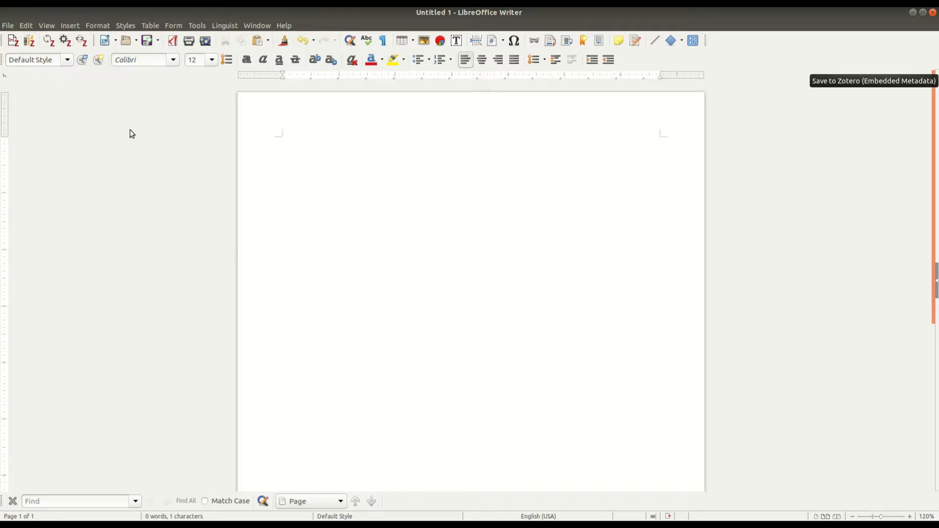
key("ctrl")
scroll(417, 278, "up", 6, "ctrl")
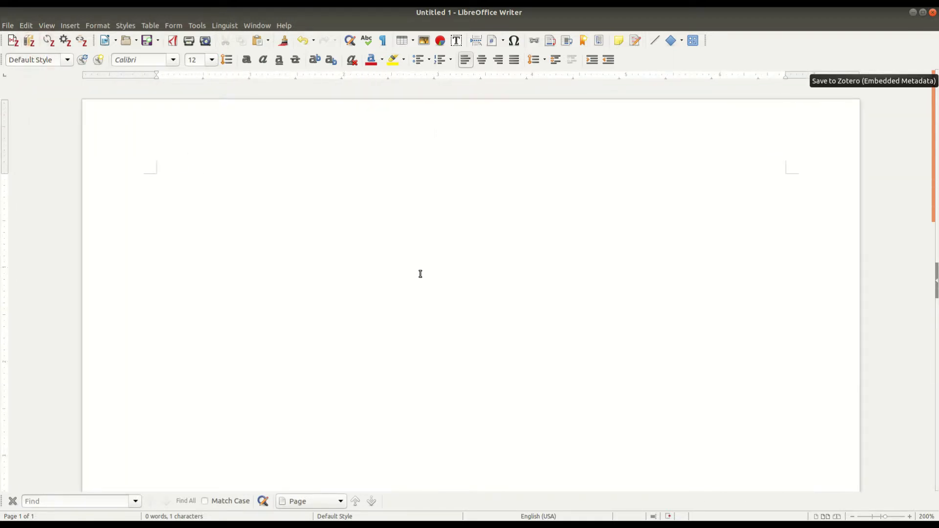
- Switch to Zotero and examine the bibliographic details of the journal article on self-esteem, valuing of education and academic stress
key("alt+Tab")
key("alt+Tab")
key("alt+Tab")
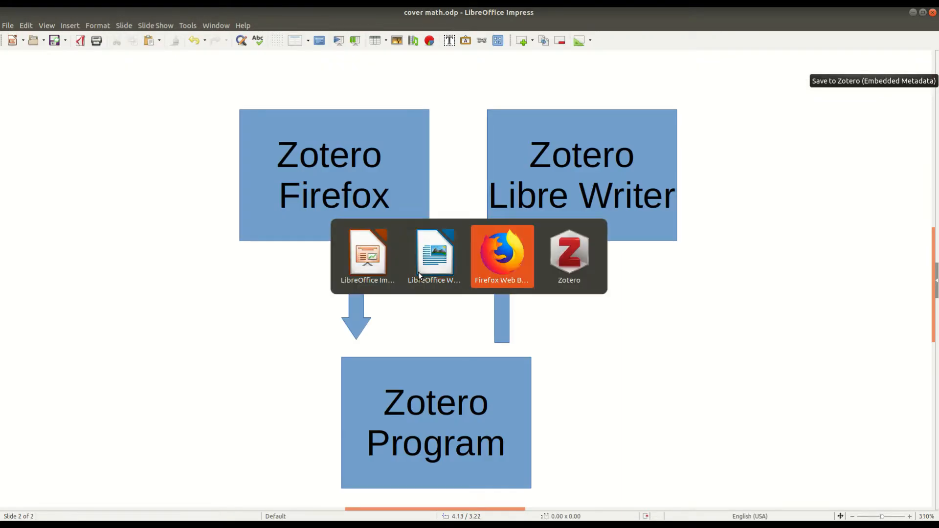
key("alt+Tab")
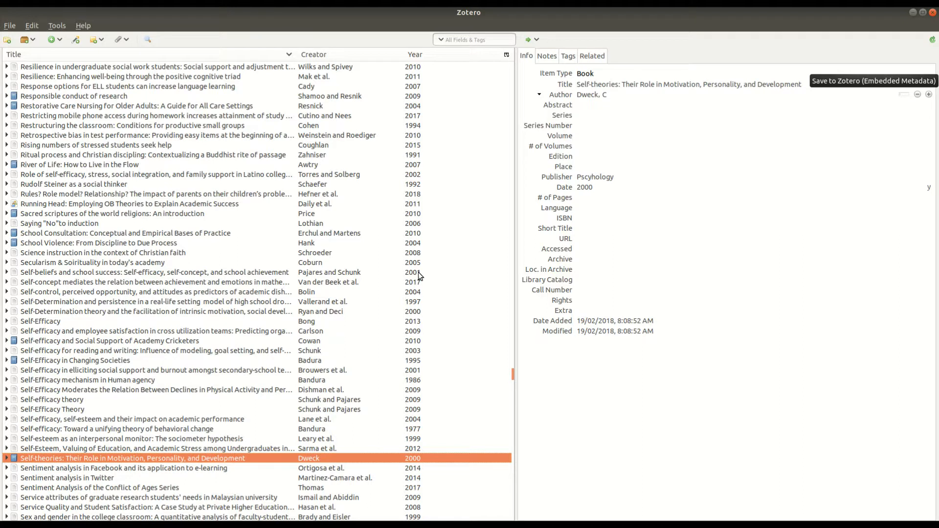
key("Up")
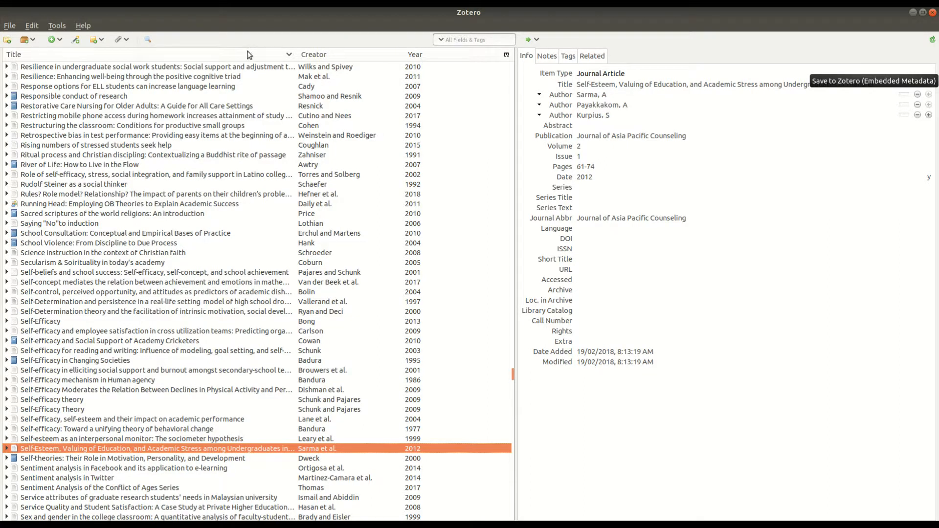
left_click(585, 125)
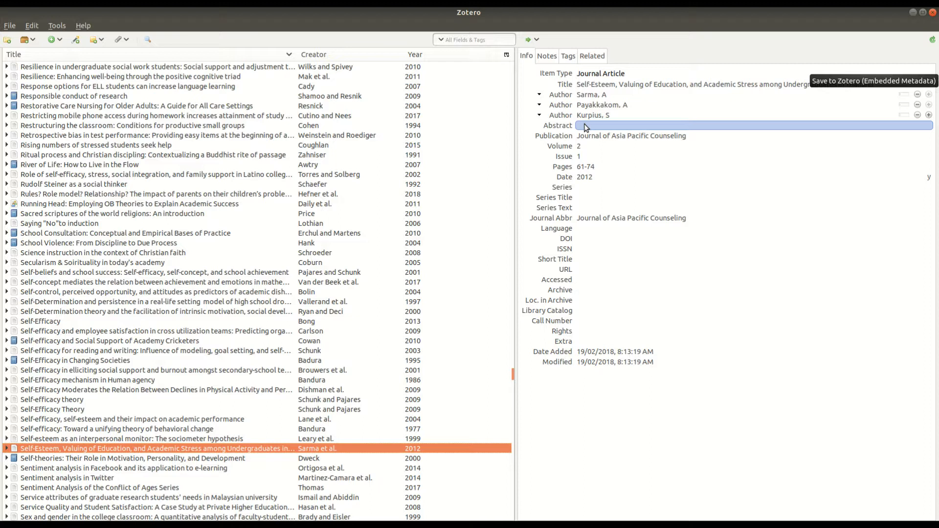
- Go back through the preceding library entries one by one until the 2013 entry titled Self-Efficacy
key("Up")
key("Up")
key("Up")
key("Up")
key("Up")
key("Up")
key("Up")
key("Up")
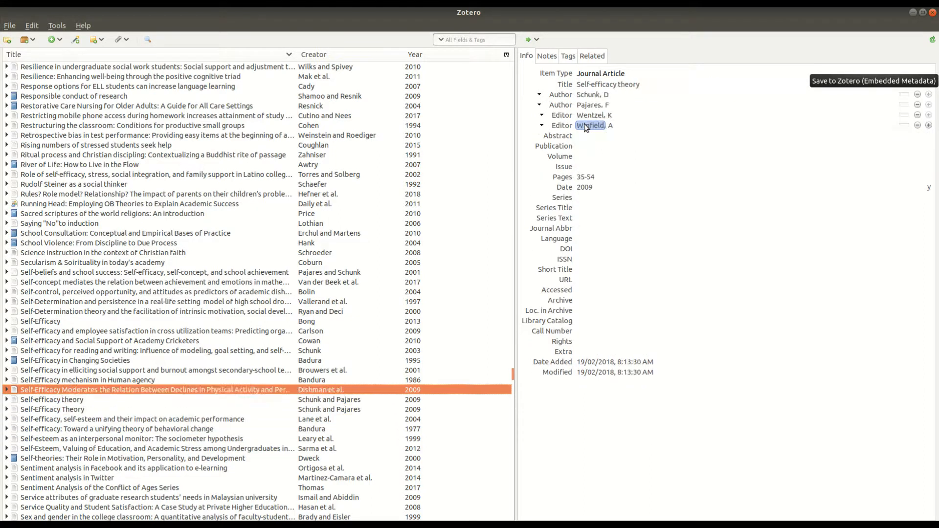
key("Up")
key("Up")
key("Up")
key("Up")
key("Up")
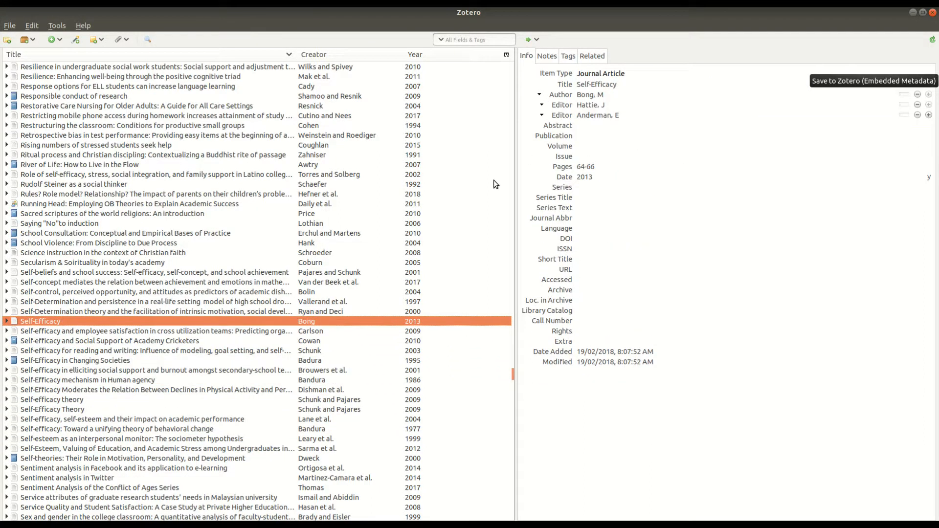
- Examine the full record of the 2016 article "Reexamining the relationship between test anxiety and learning achievement", including its abstract and DOI
scroll(323, 211, "up", 20)
left_click(153, 184)
key("Down")
key("Down")
key("Down")
key("Down")
key("Up")
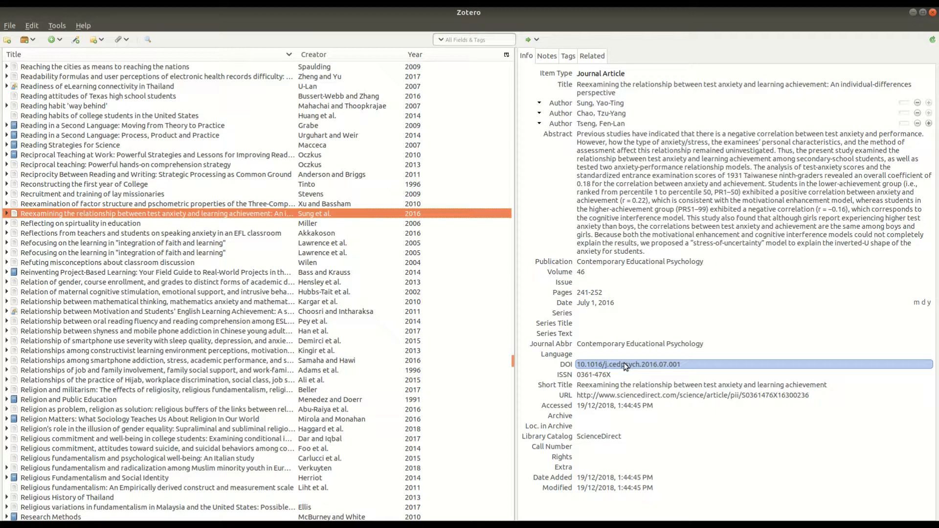
- Switch to Firefox and bring up the abstract of "Self-Regulated Learning and Academic Achievement: An Overview" on Taylor & Francis Online
key("alt+Tab")
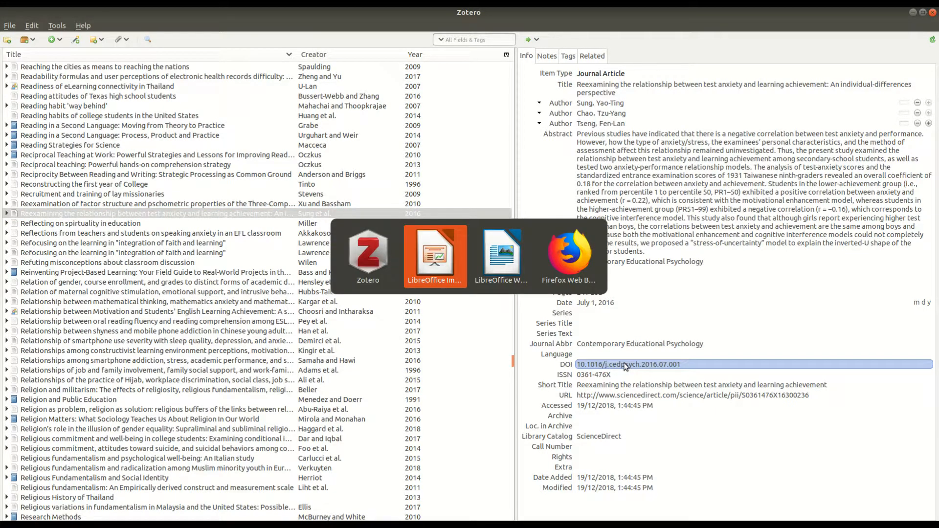
key("alt+Tab")
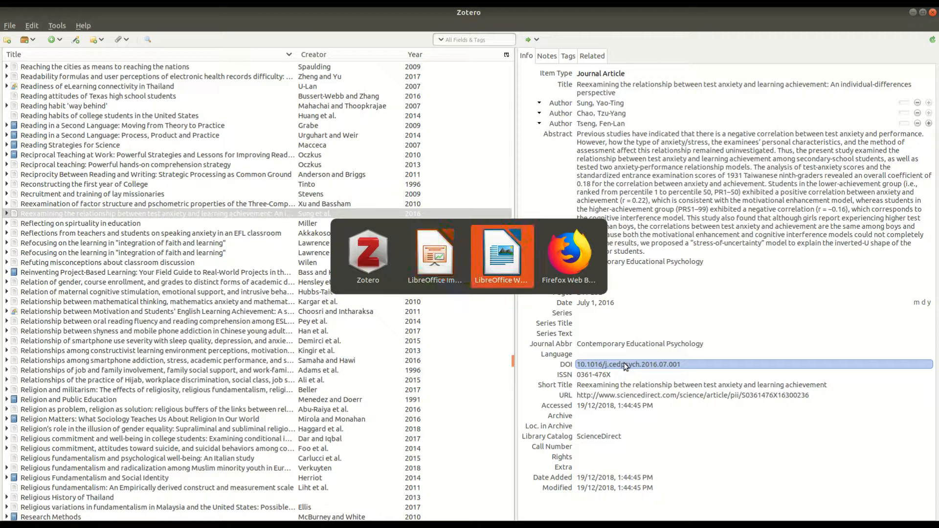
key("alt+Tab")
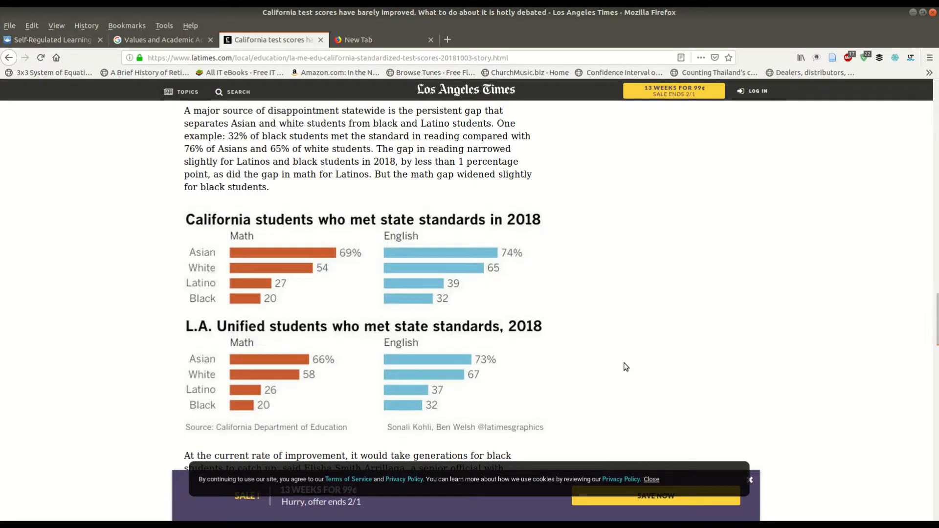
key("ctrl+t")
key("ctrl+Tab")
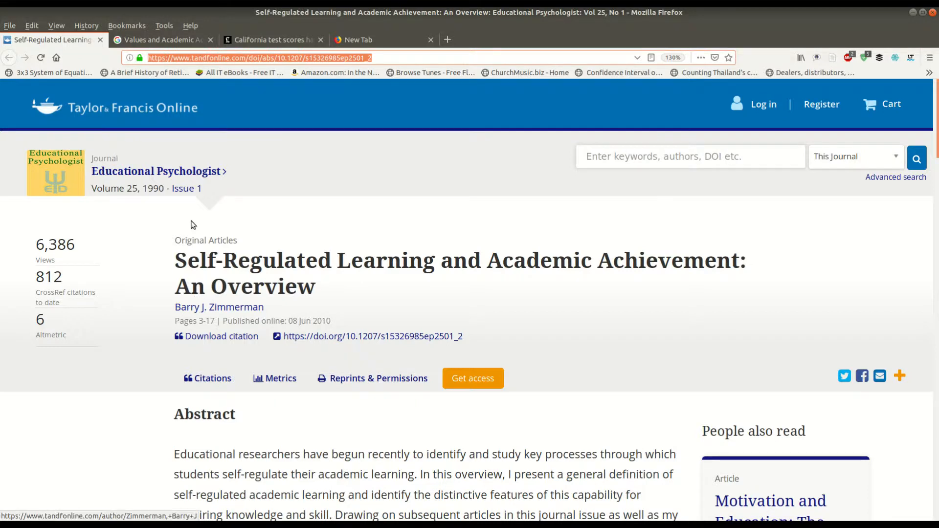
mouse_move(166, 174)
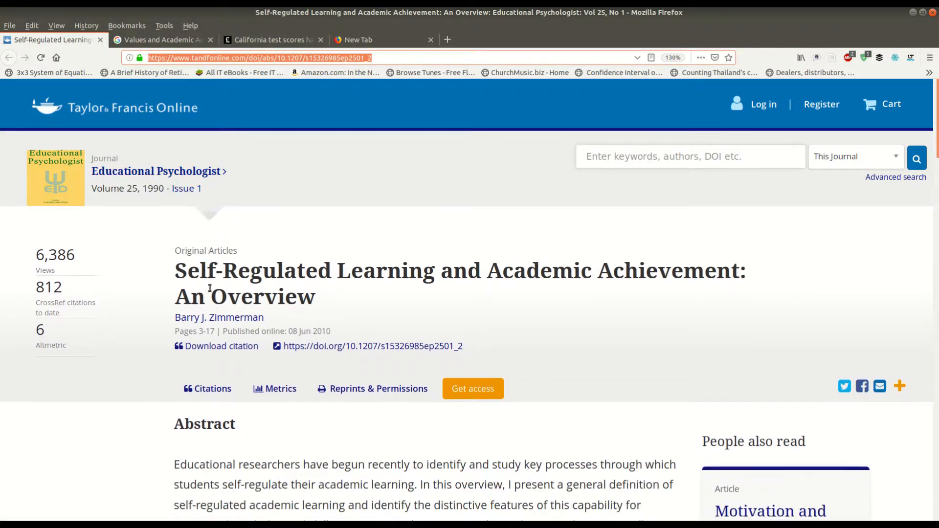
scroll(211, 289, "down", 5)
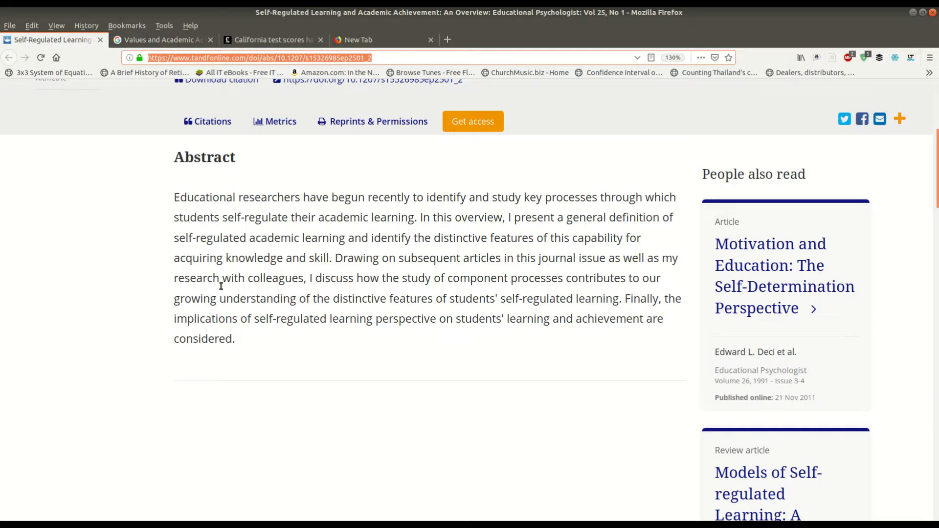
- Save the Self-Regulated Learning article to the "keep" collection in Zotero, reload the page and save the article again
left_click(833, 58)
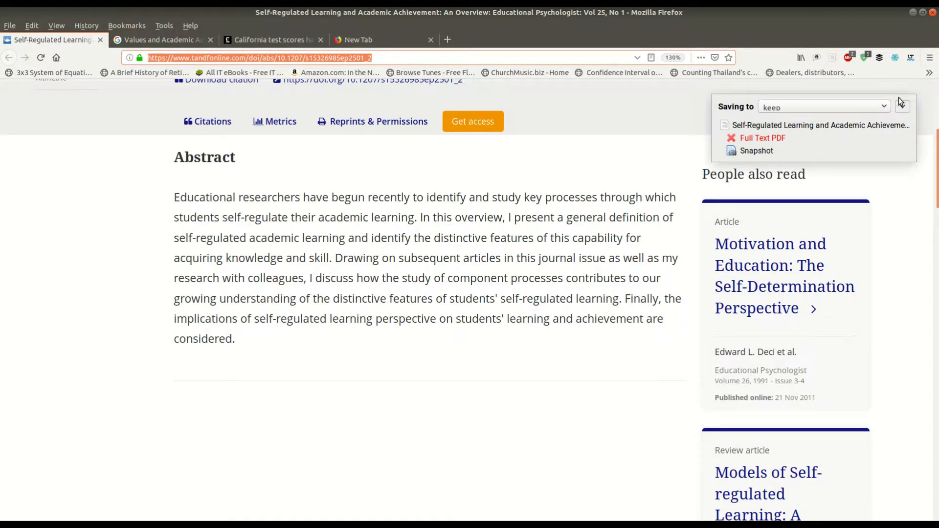
left_click(924, 195)
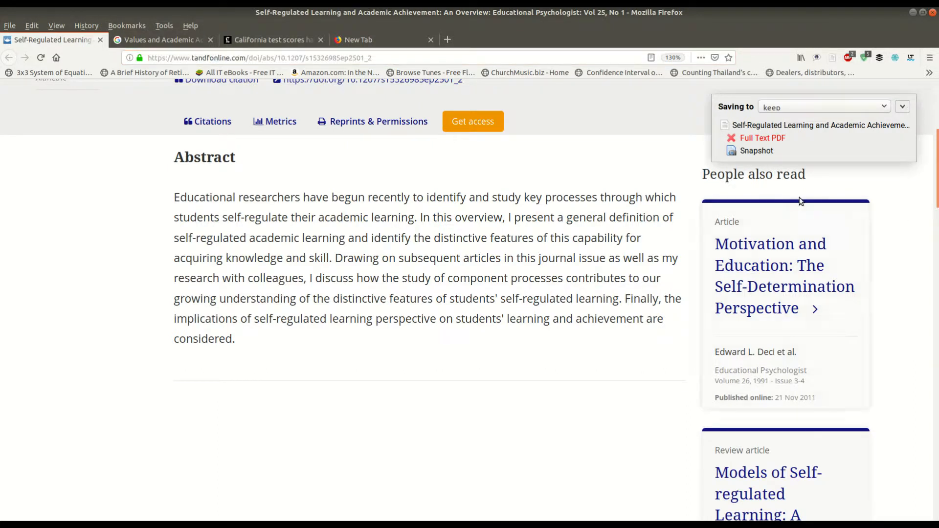
key("F5")
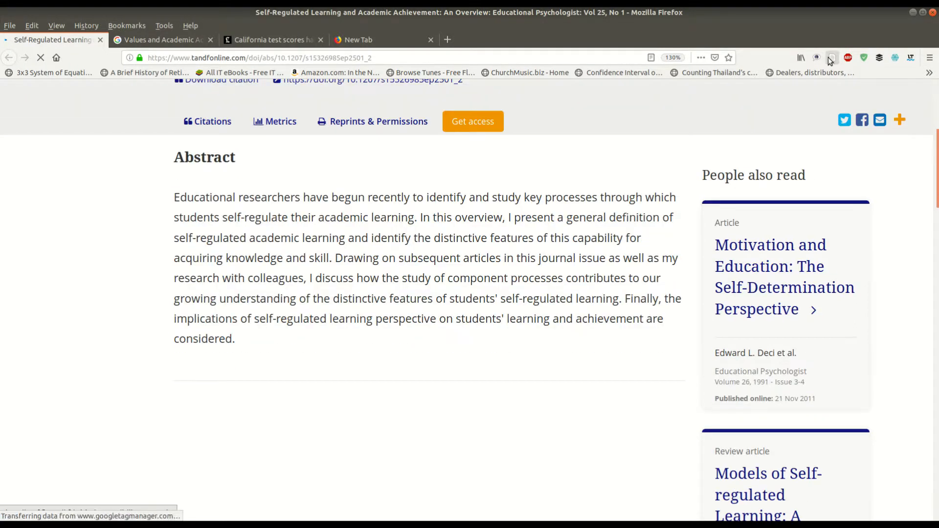
left_click(831, 58)
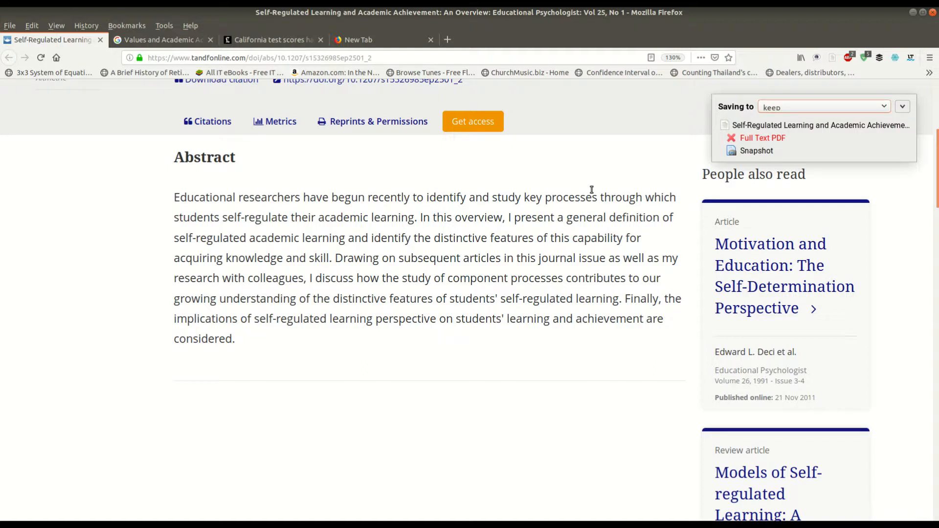
- Compare the saved Self-Regulated Learning record in Zotero with the title, author and abstract on the article's web page
key("alt+Tab")
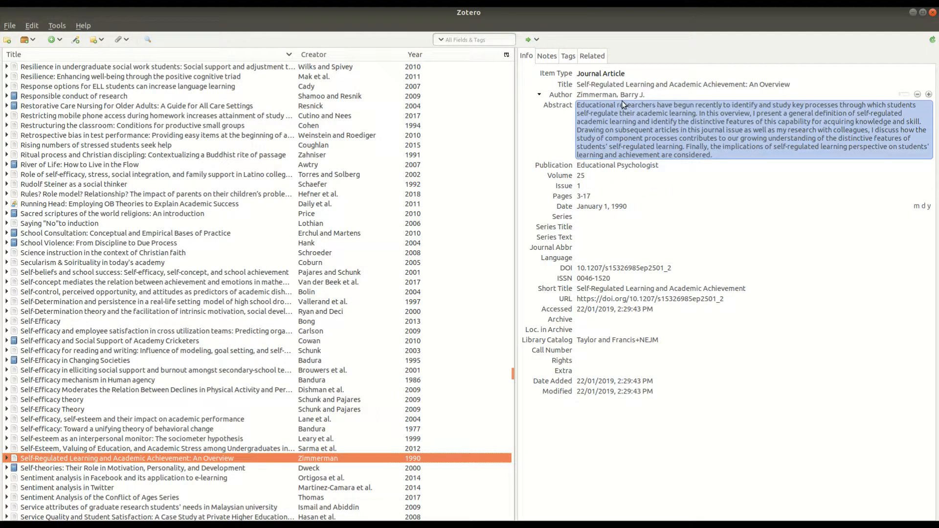
left_click(605, 83)
key("alt+Tab")
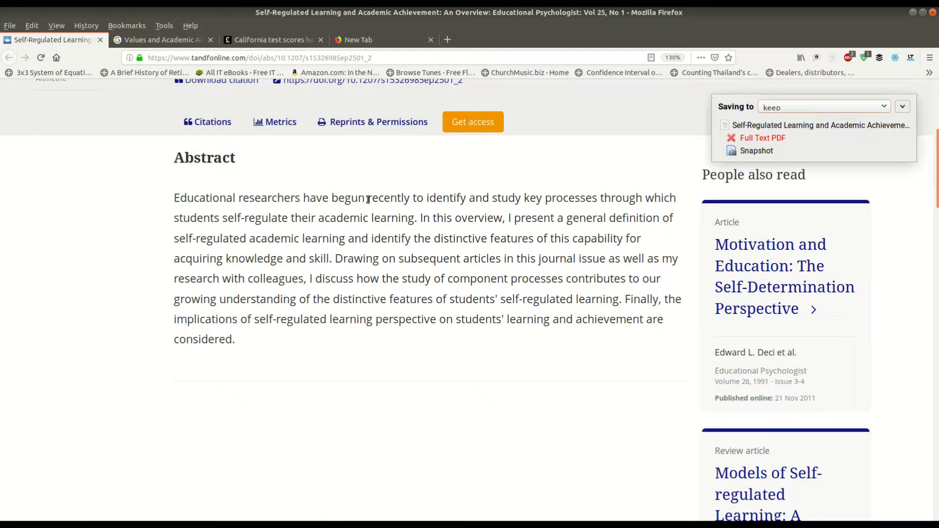
scroll(368, 200, "up", 2)
scroll(368, 201, "up", 5)
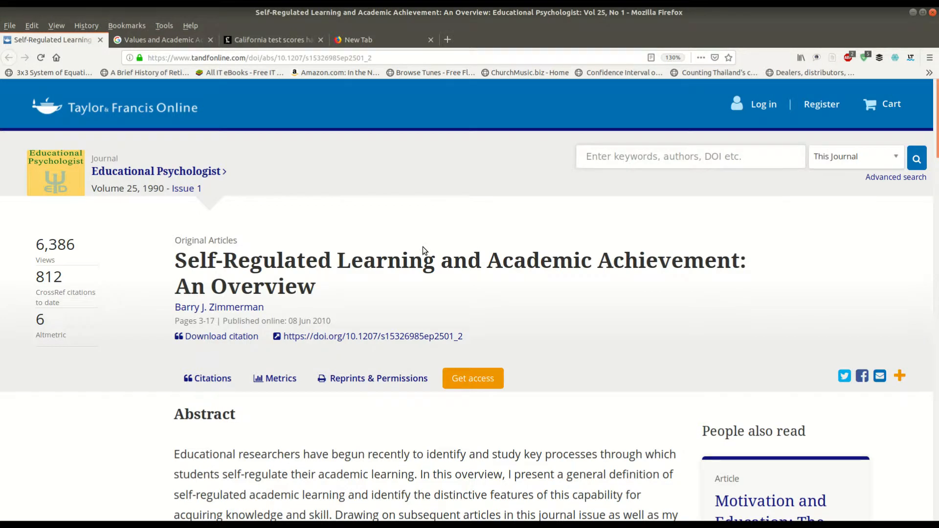
key("alt+Tab")
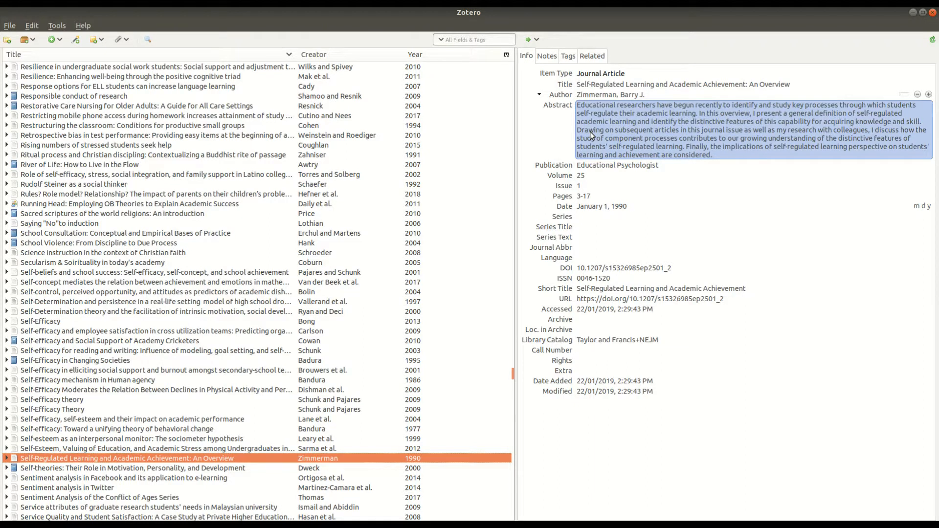
- Switch to the blank LibreOffice Writer document and write "This is an example sentence"
key("alt+Tab")
key("alt+Tab")
key("alt+Tab")
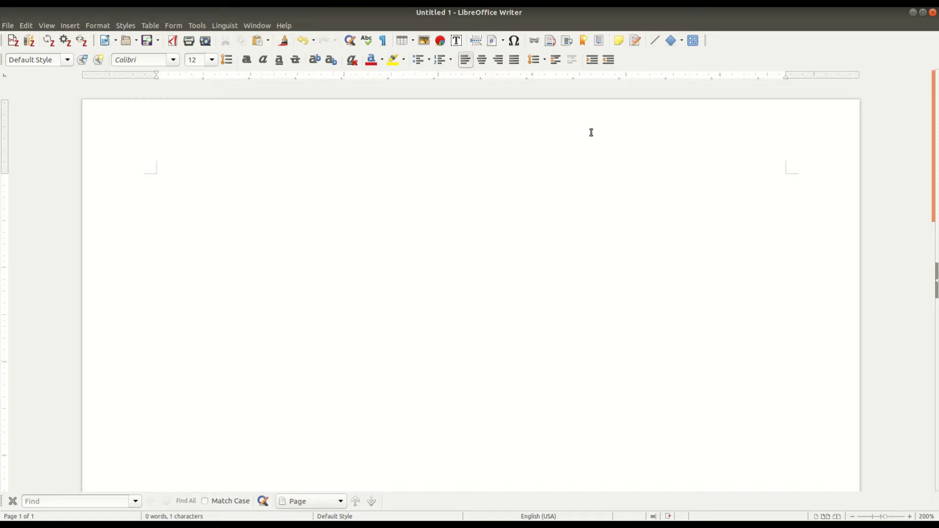
type("This is an ex")
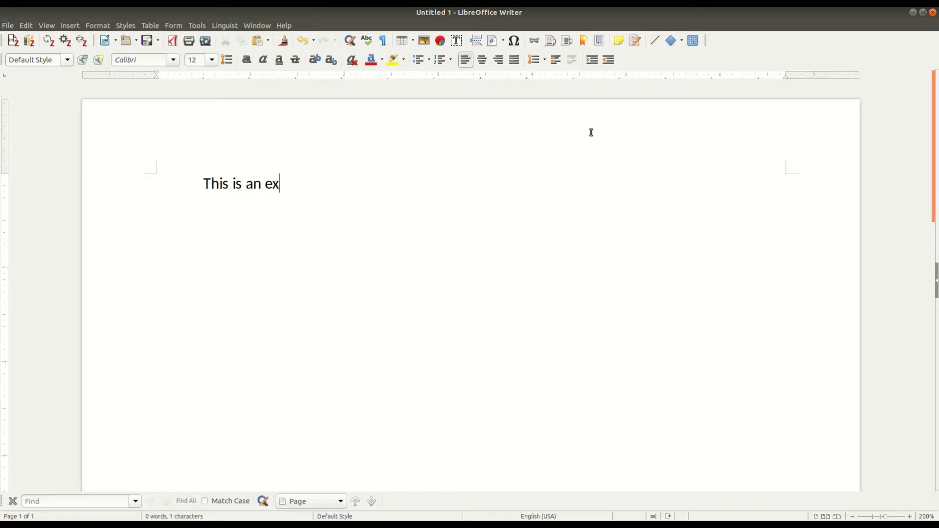
type("ample sentence")
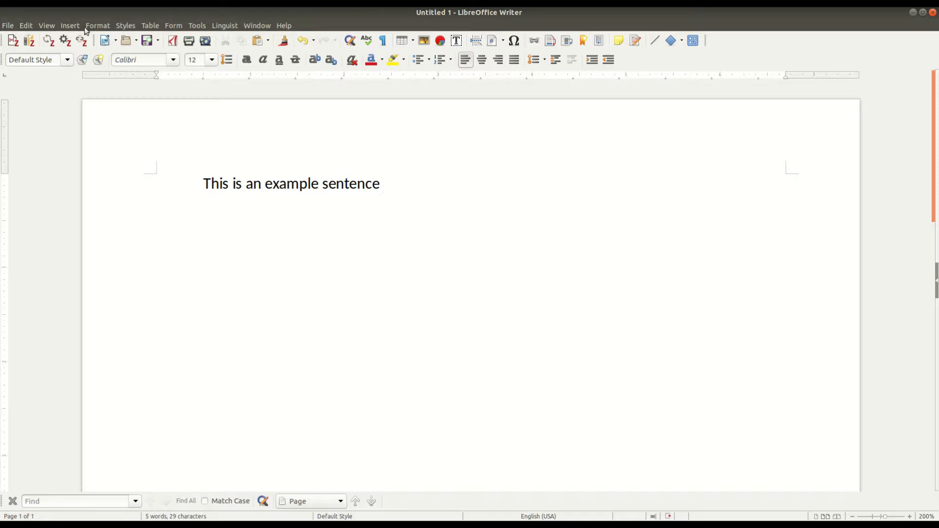
- Start a Zotero citation after the sentence, accepting American Psychological Association 6th edition style with citations stored as ReferenceMarks
left_click(15, 43)
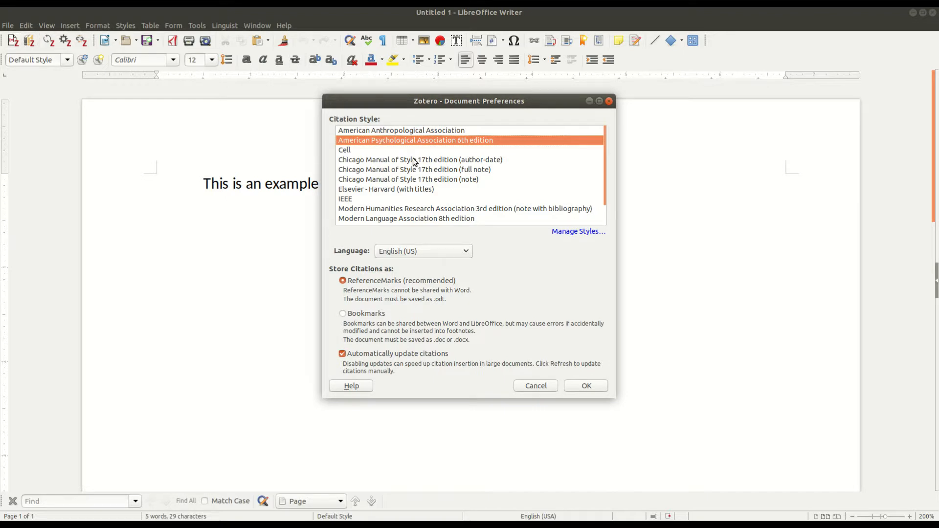
scroll(415, 162, "down", 2)
scroll(415, 162, "up", 2)
left_click(588, 386)
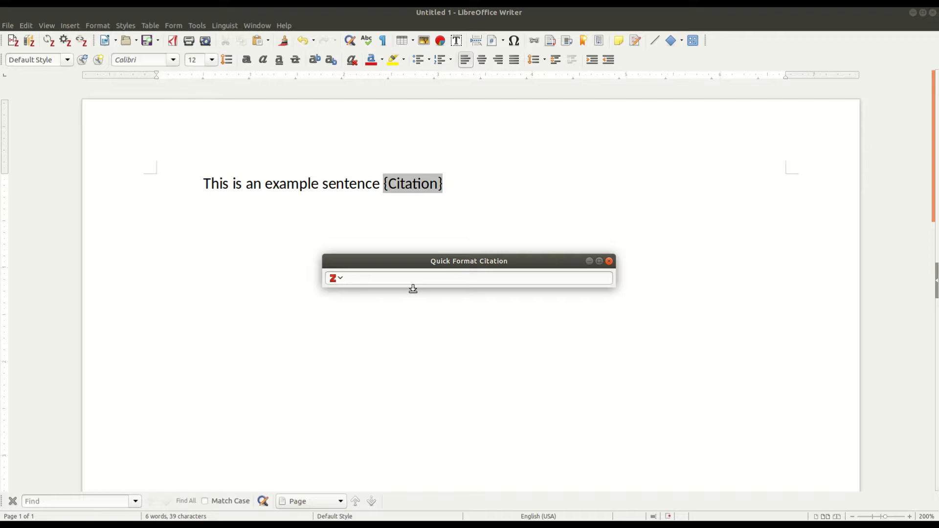
- Find "Self-Regulated Learning and Academic Achievement: An Overview" by its author's surname and insert it as the citation
type("zimmer")
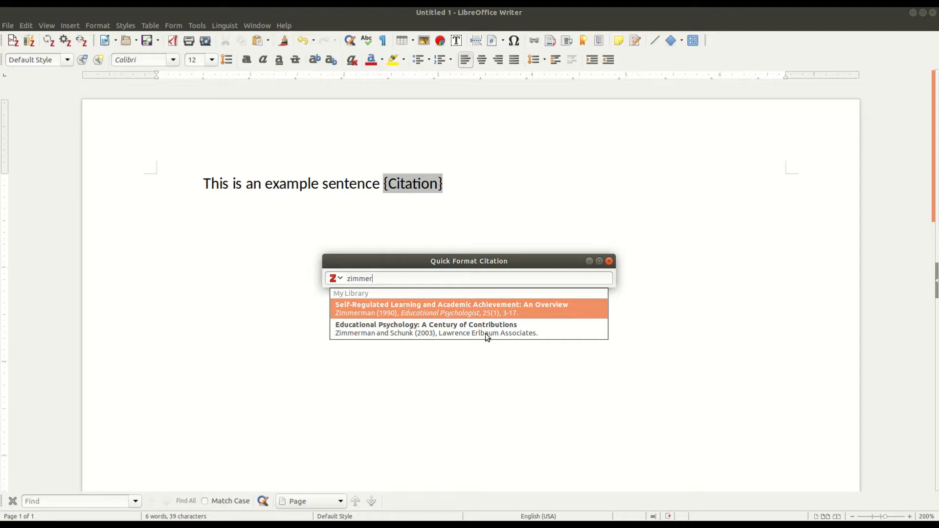
left_click(385, 305)
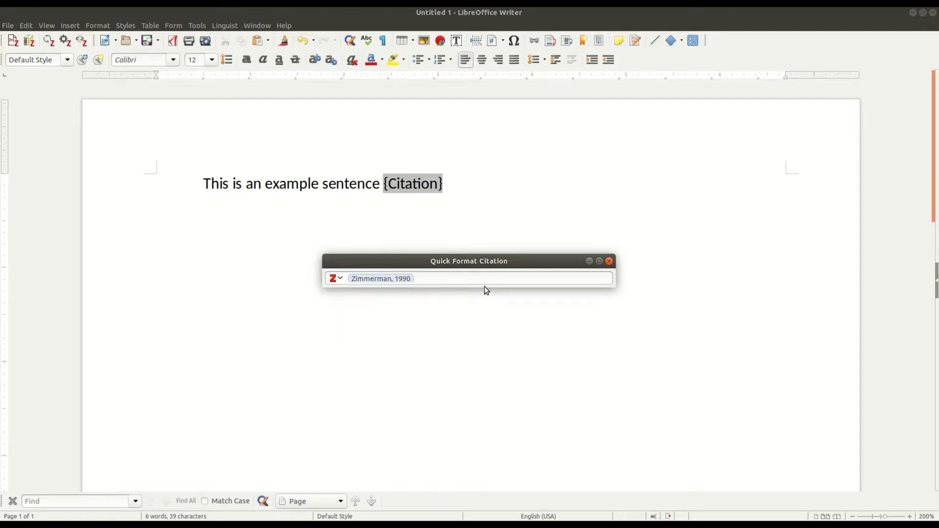
key("Return")
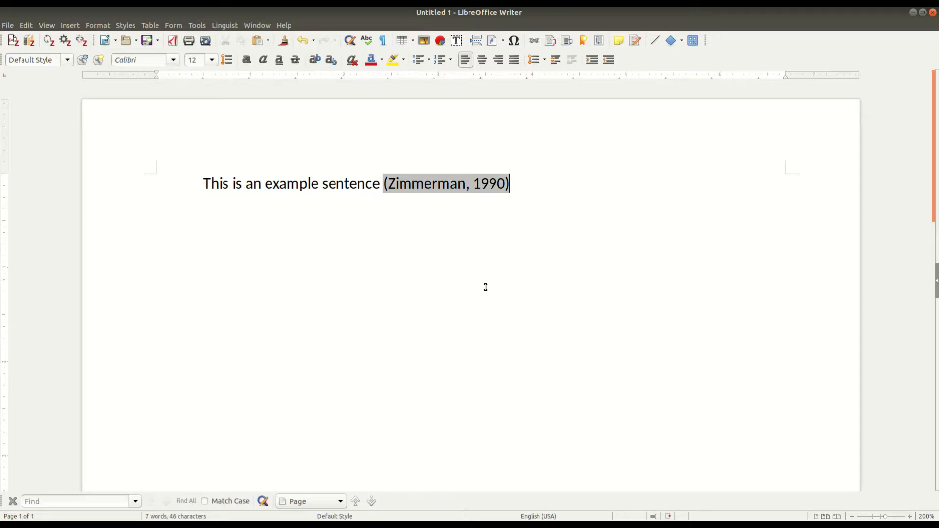
- Switch to Firefox, bring up the Google Books page for "Values and Academic Achievement" and look over the book's cover
key("alt+Tab")
key("alt+Tab")
key("Tab")
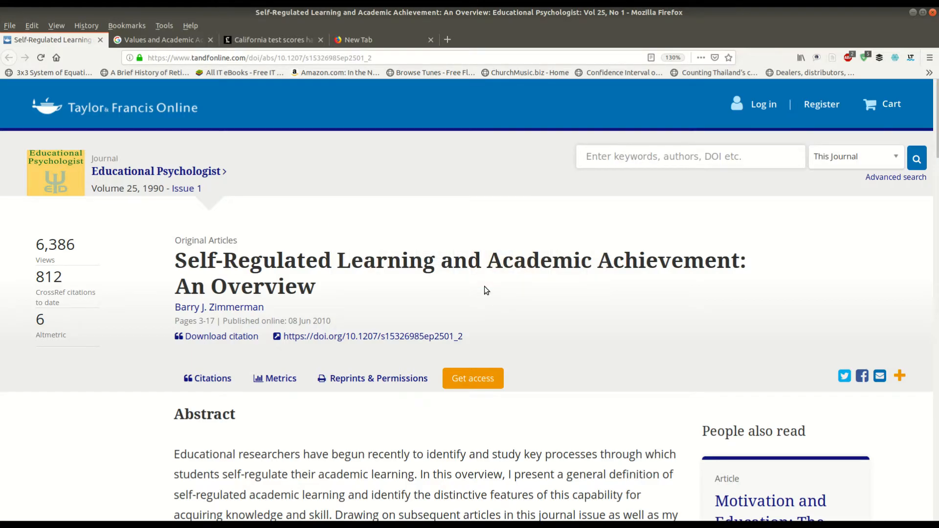
key("ctrl+Tab")
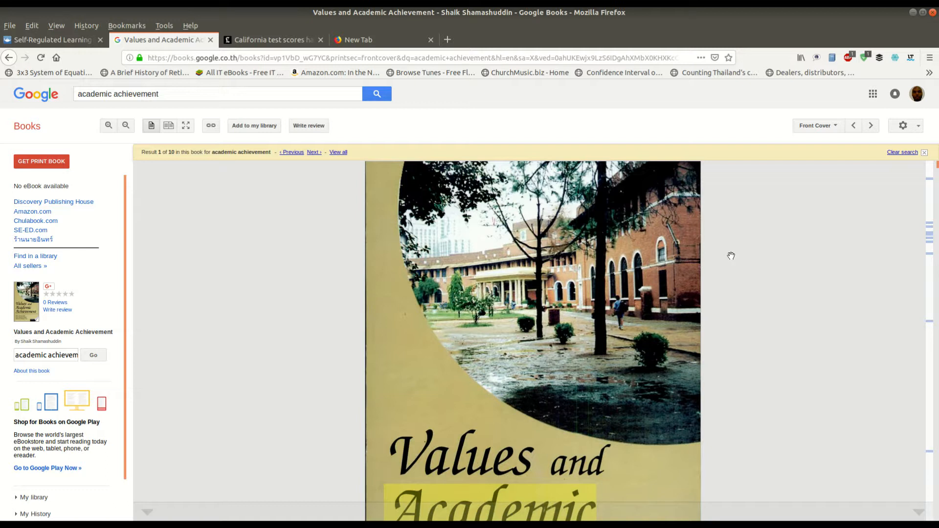
scroll(731, 256, "down", 2)
scroll(731, 256, "down", 5)
scroll(731, 256, "up", 1)
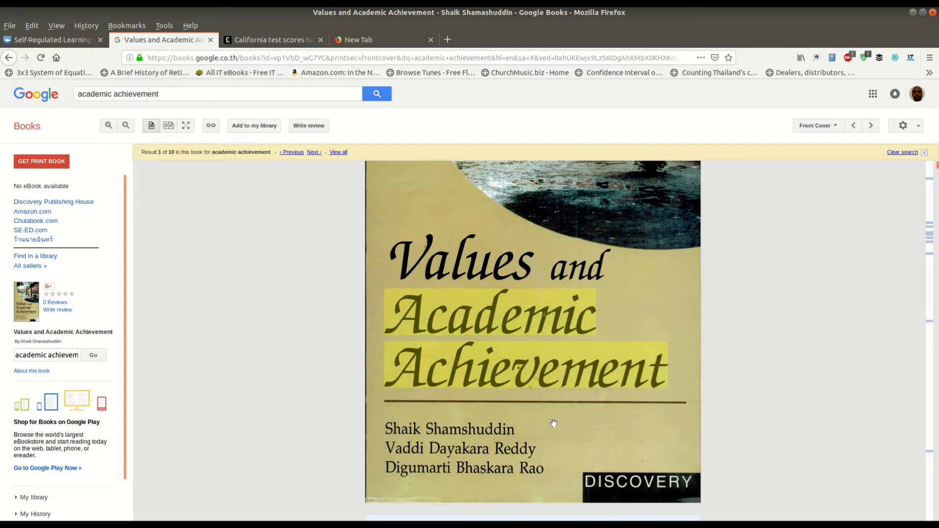
scroll(554, 424, "up", 5)
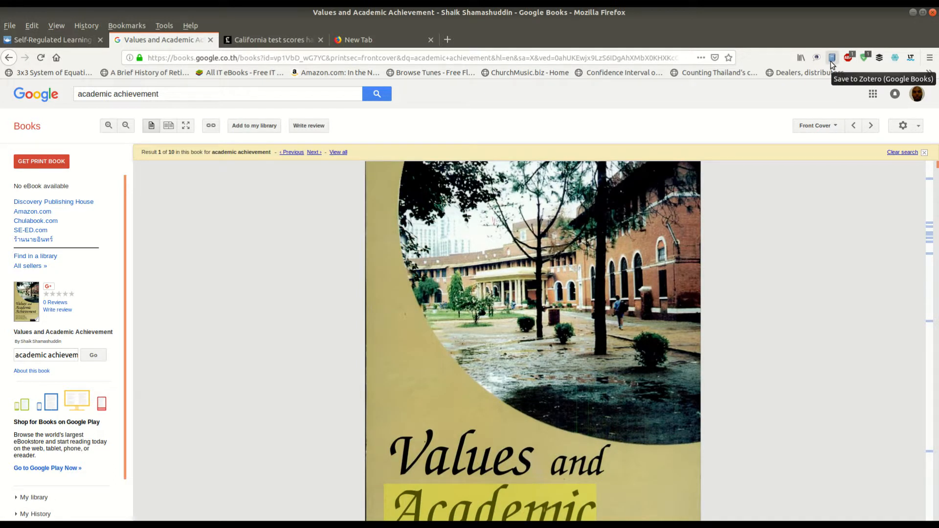
- Try to save "Values and Academic Achievement" from Google Books to Zotero and check the library for its record
left_click(832, 59)
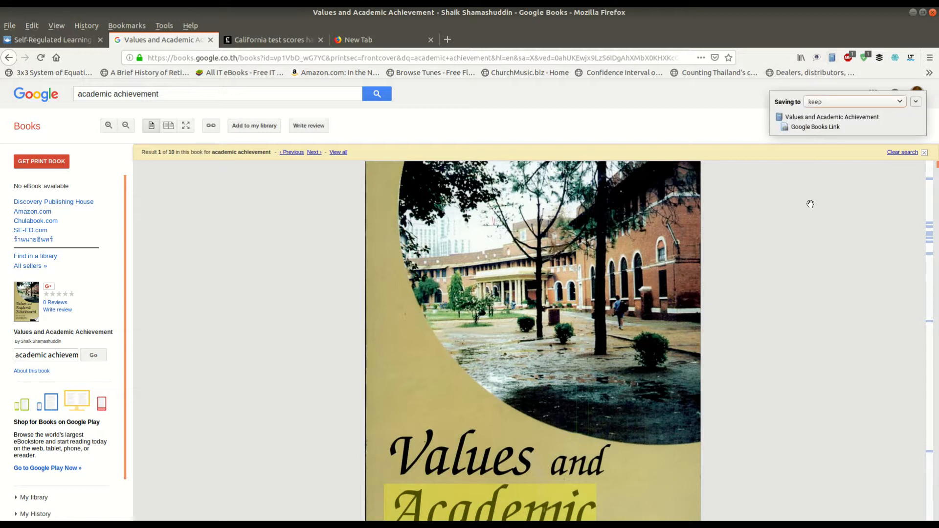
key("alt+Tab")
key("alt+Tab")
key("alt+Tab")
key("alt+Tab")
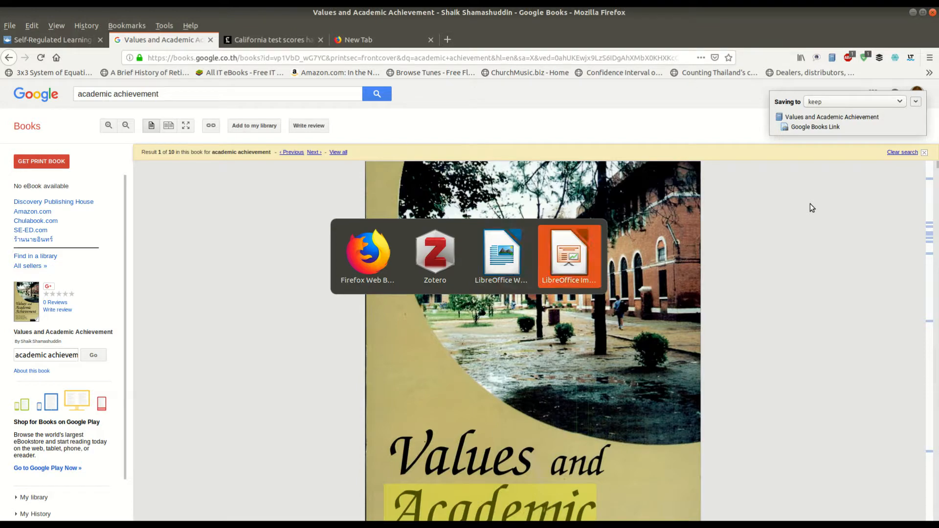
key("alt+Tab")
left_click(773, 147)
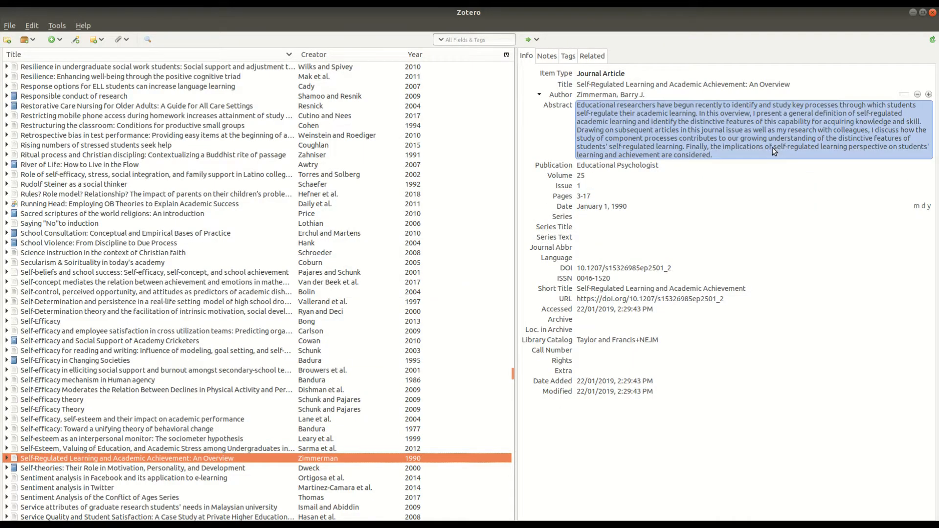
left_click(777, 203)
key("alt+Tab")
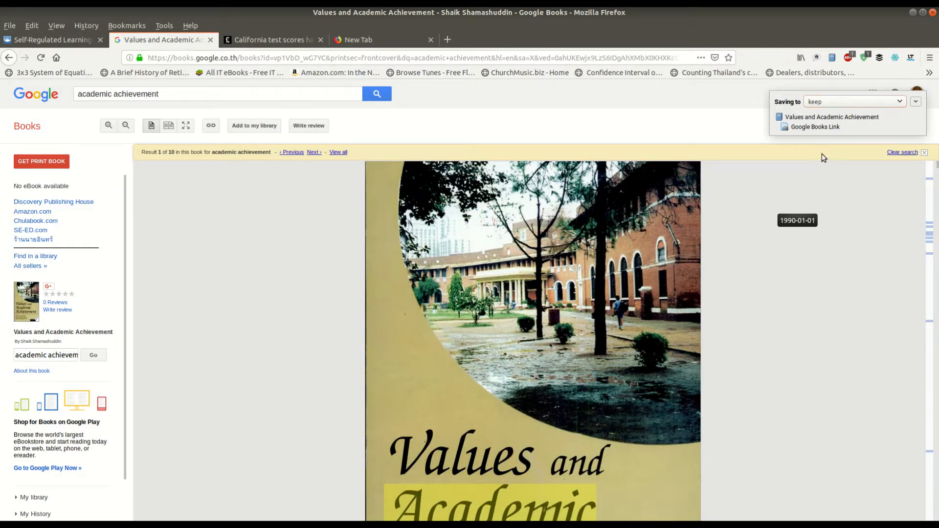
key("alt+Tab")
key("alt+Tab")
key("alt+Tab")
key("alt+Tab")
key("alt+Tab")
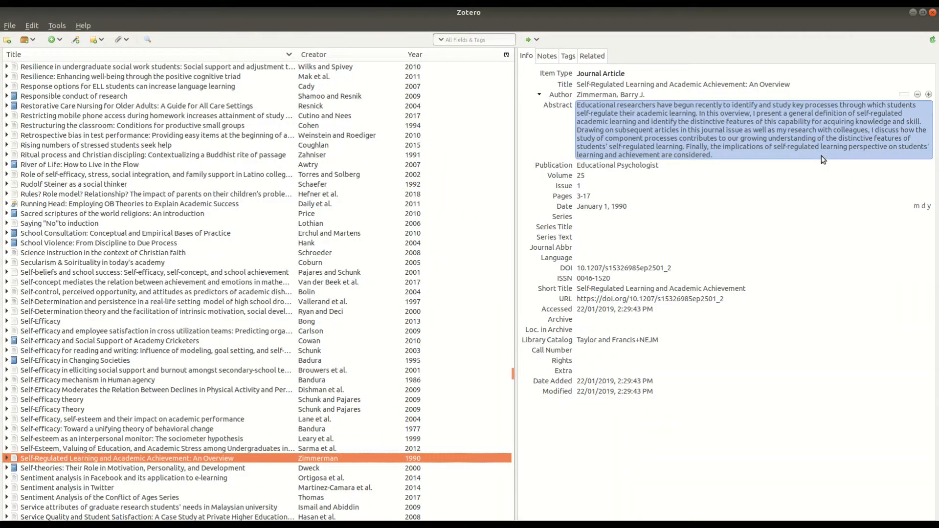
- Return to Firefox, reload the Google Books page and save "Values and Academic Achievement" to Zotero's keep collection
key("alt+Tab")
key("alt+Tab")
key("alt+Tab")
key("alt+Tab")
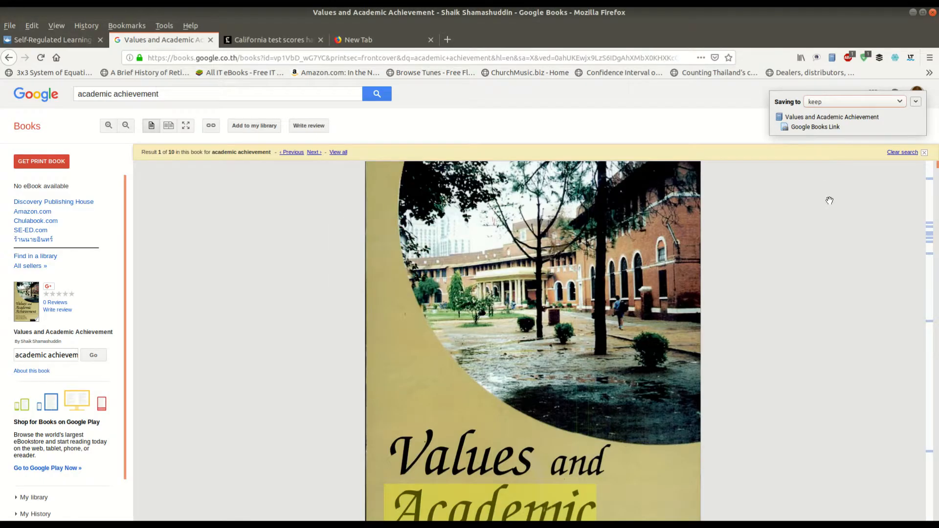
key("F5")
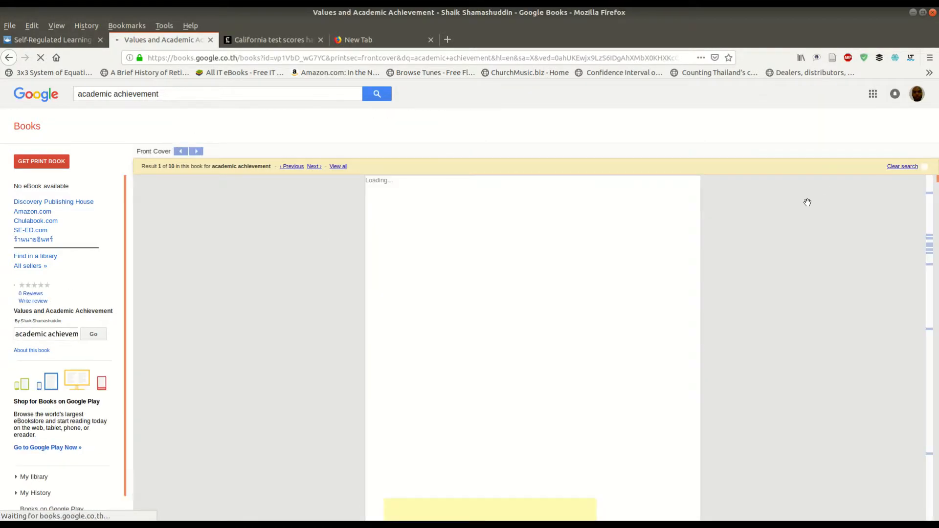
left_click(834, 58)
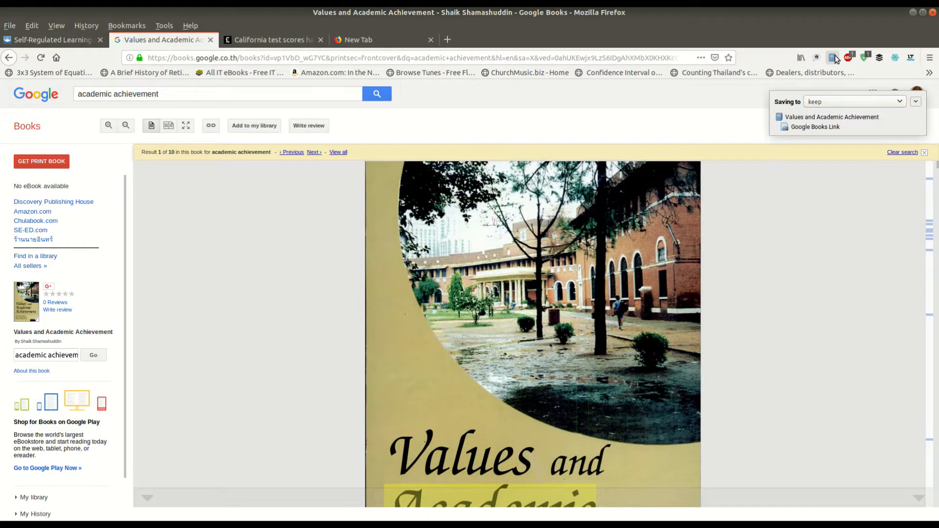
- Switch to Zotero and review the bibliographic details of the "Values and Academic Achievement" record
key("alt+Tab")
key("alt+Tab")
key("alt+Tab")
key("alt+shift+Tab")
key("alt+shift+Tab")
left_click(638, 95)
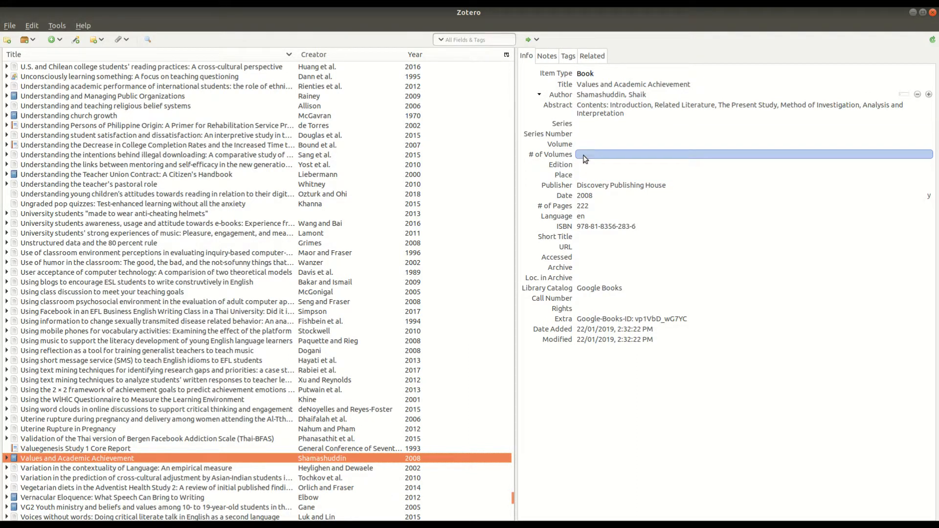
left_click(593, 247)
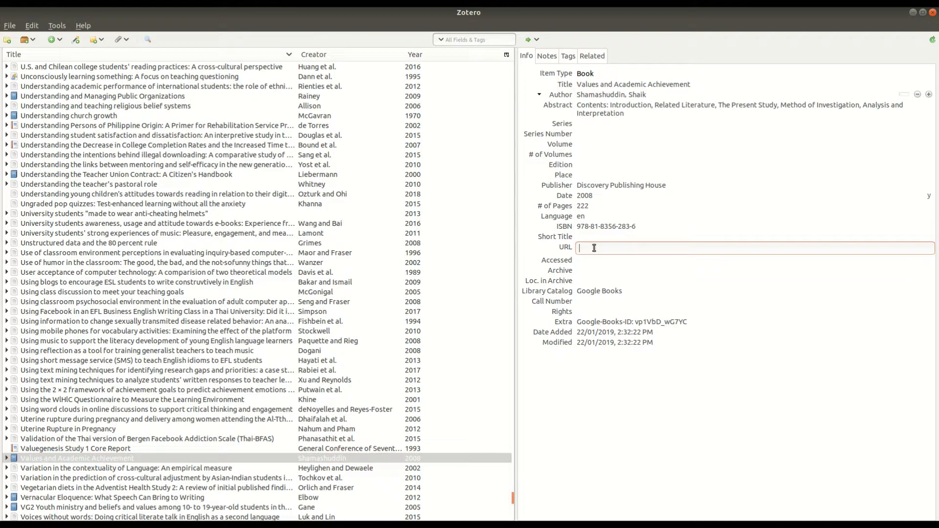
type("http")
key("BackSpace")
key("BackSpace")
key("BackSpace")
key("BackSpace")
left_click(584, 143)
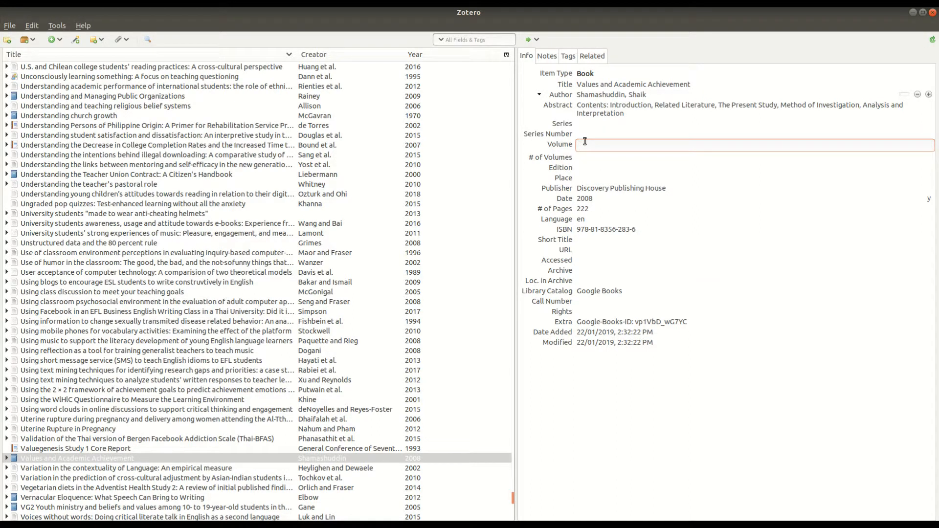
- Check the authors printed on the book's cover in Firefox and compare them with the Zotero record
key("alt+Tab")
scroll(587, 238, "down", 3)
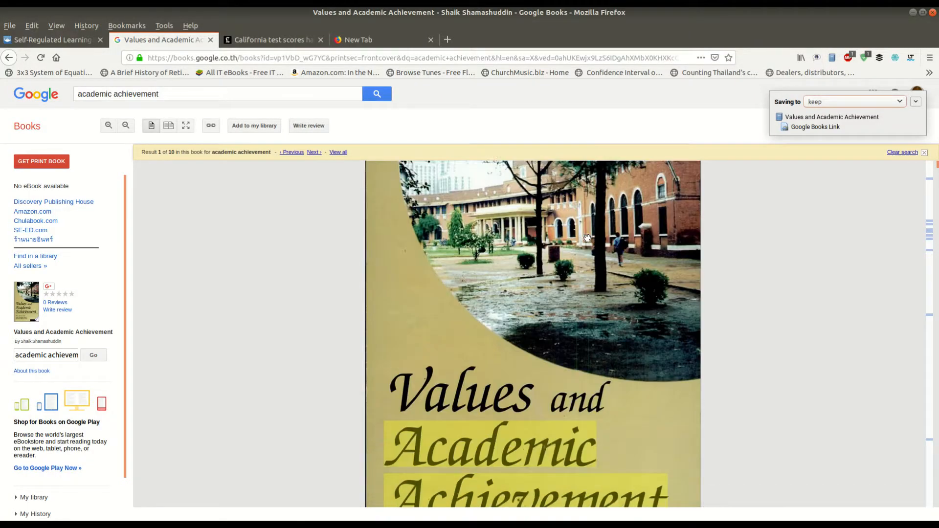
scroll(588, 238, "down", 2)
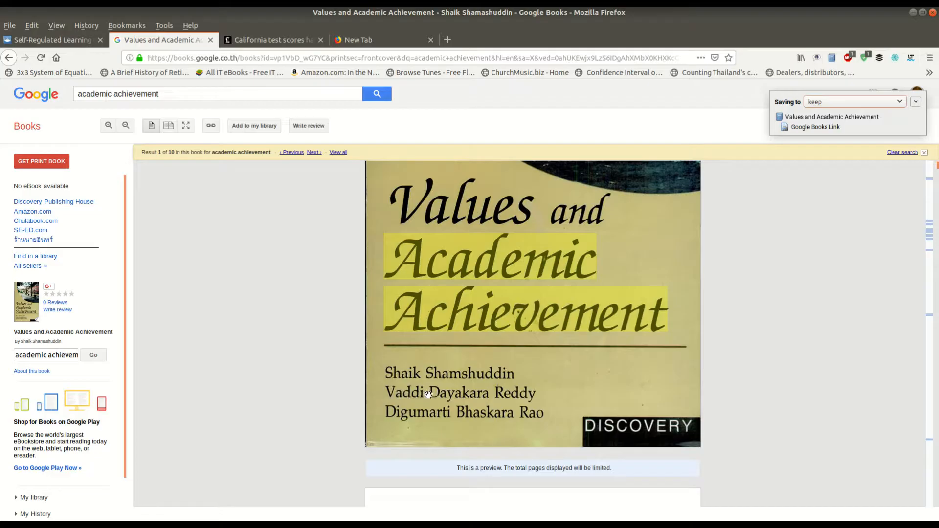
key("alt+Tab")
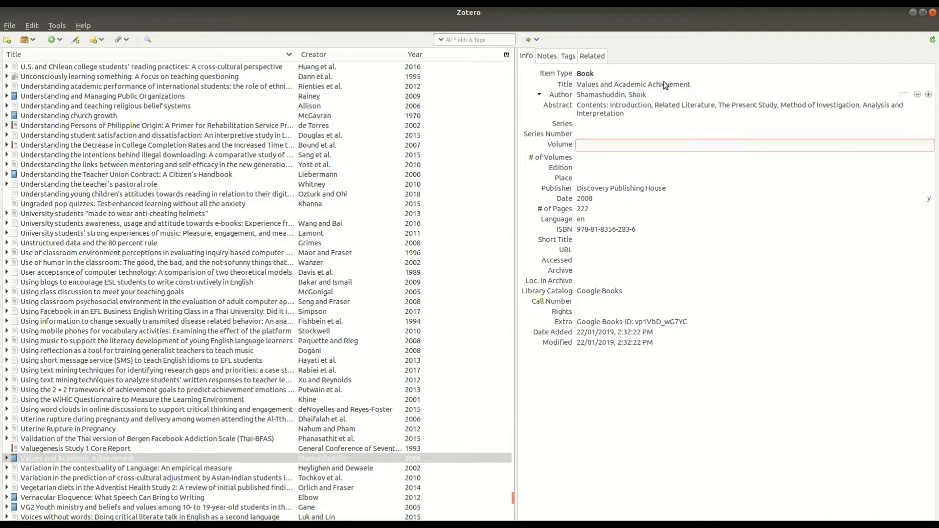
left_click(929, 94)
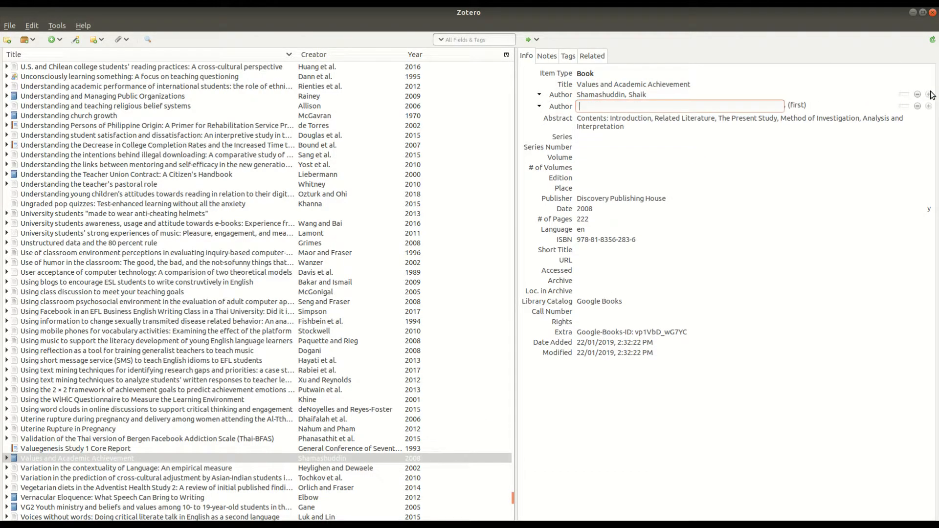
key("Escape")
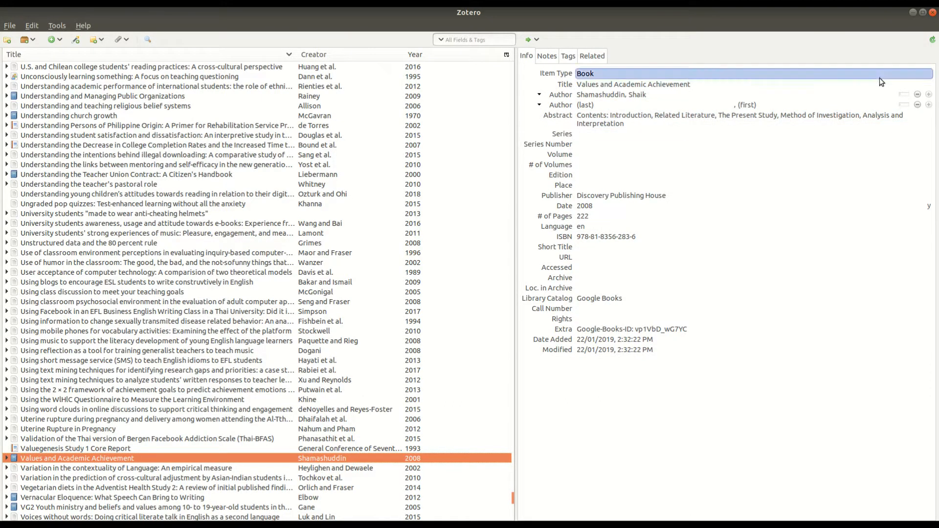
left_click(918, 104)
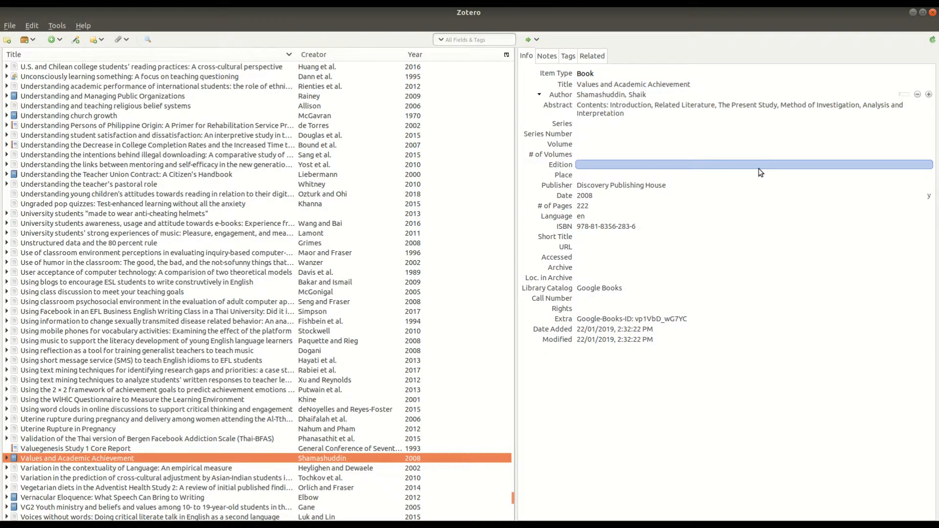
- Switch to the LibreOffice Writer document and write "This is another example sentence" on a new indented line
key("alt+Tab")
key("alt+Tab")
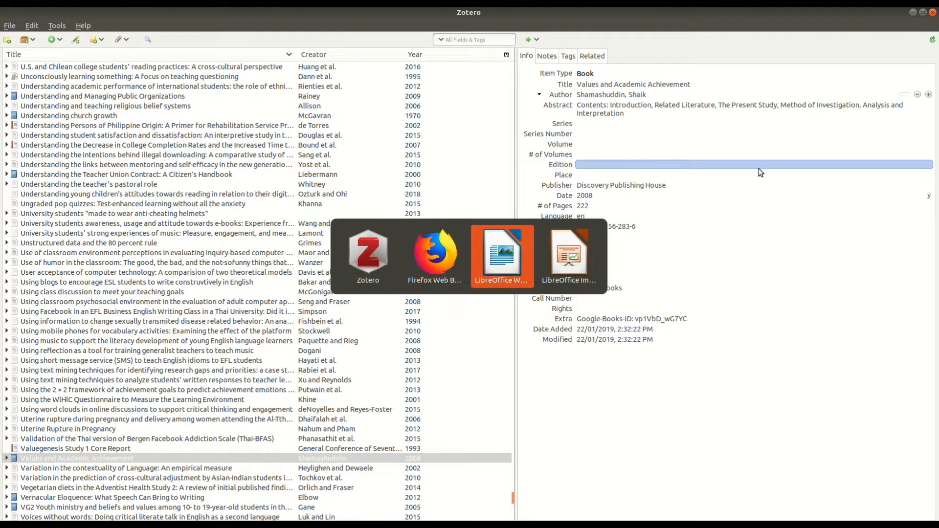
key("Return")
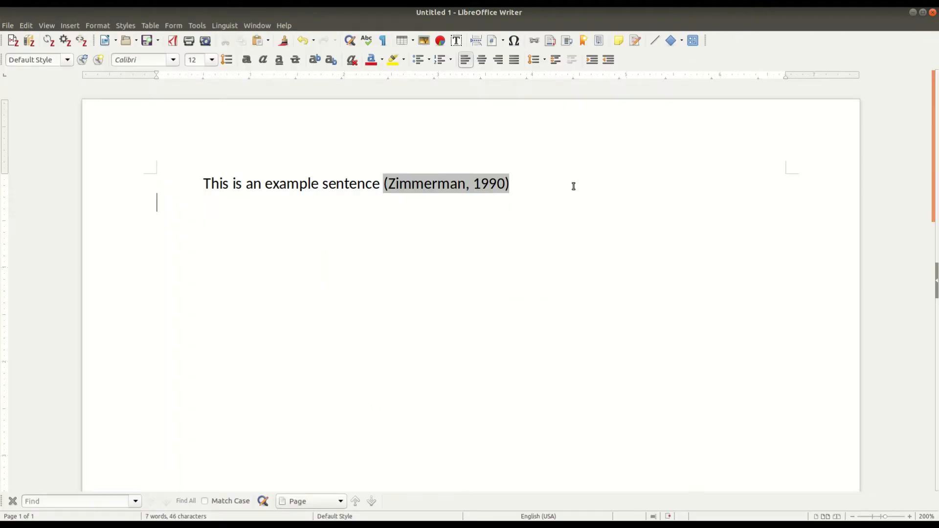
key("Tab")
type("This is another")
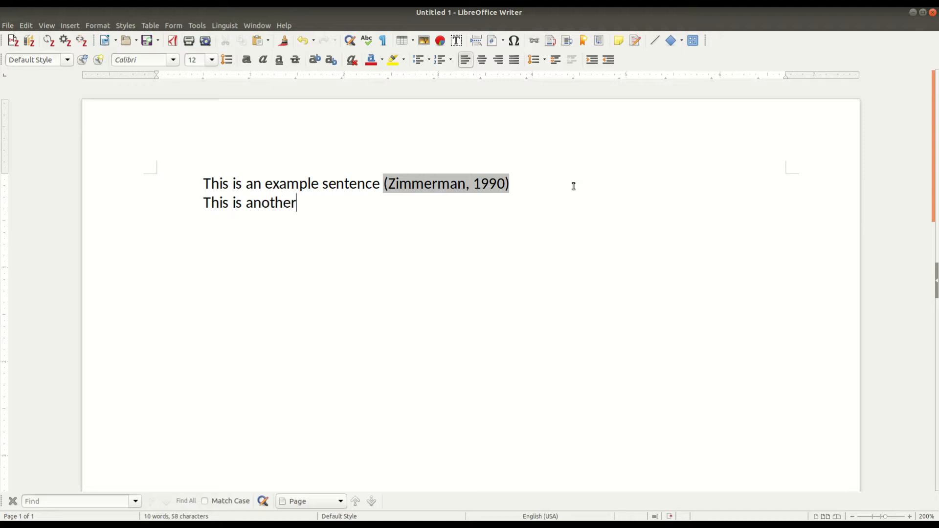
type(" example sentence")
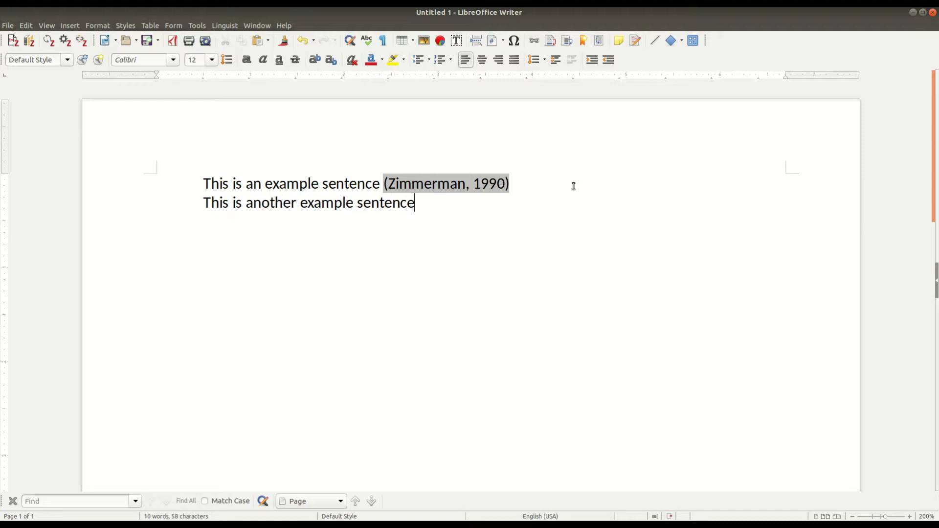
- Insert a Zotero citation for "Values and Academic Achievement" after the second sentence, finding it by author surname, and enlarge the view to 250%
key("Tab")
key("alt+Tab")
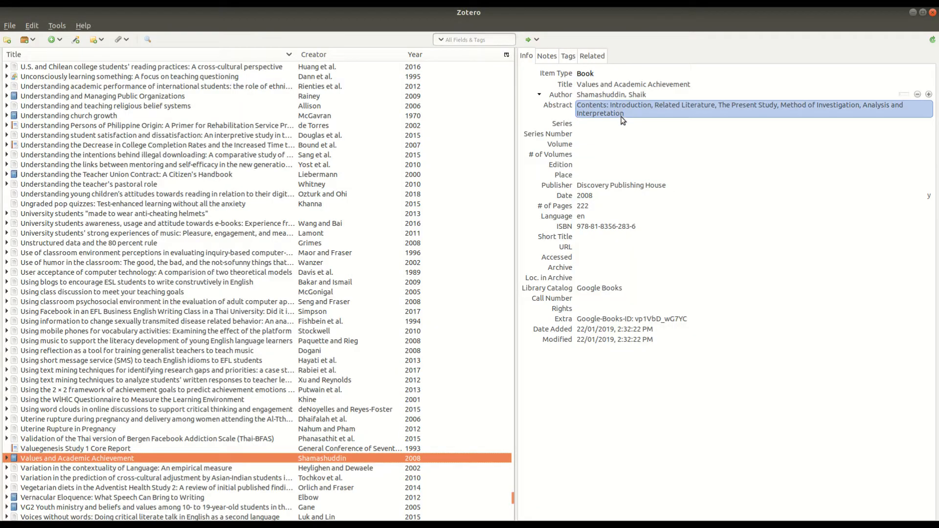
key("alt+Tab")
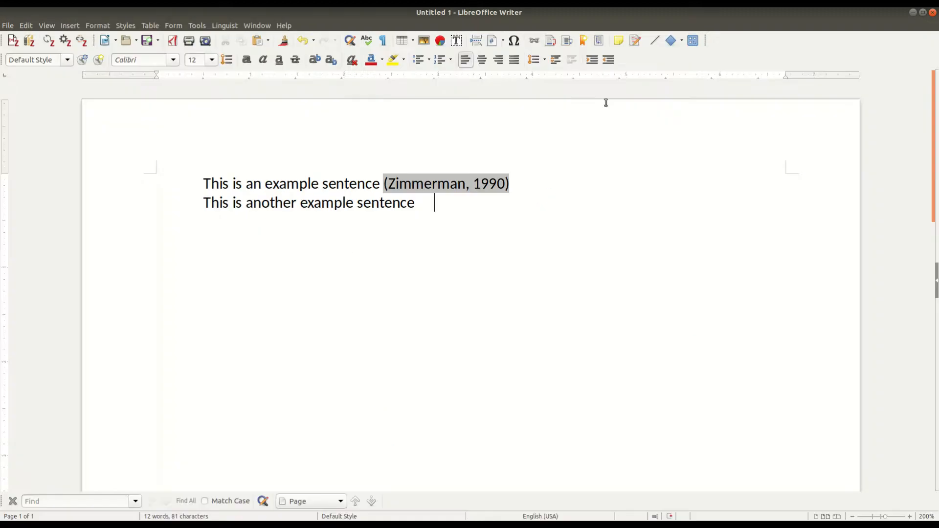
key("BackSpace")
left_click(15, 42)
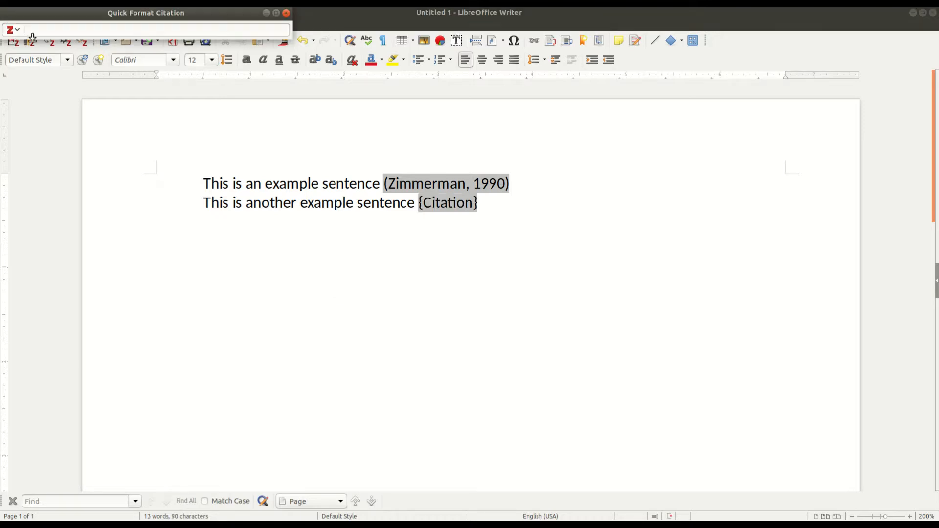
type("shama")
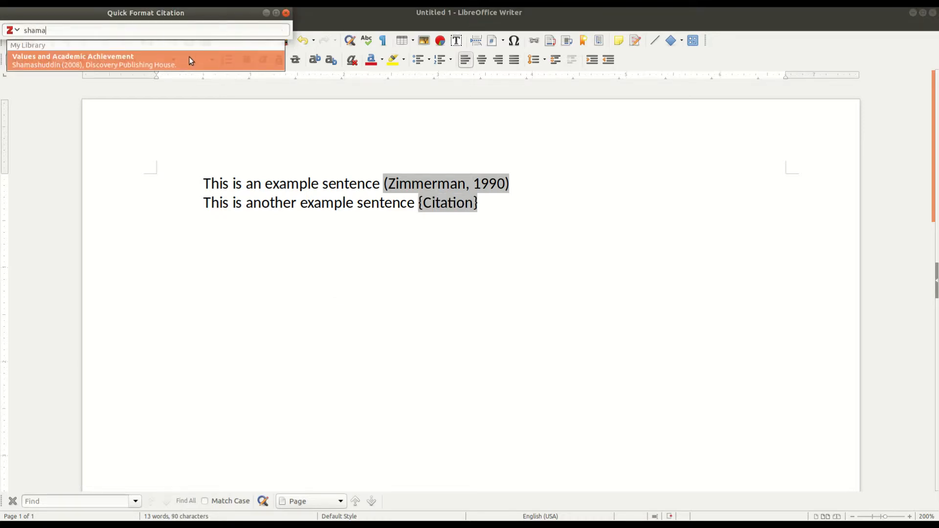
left_click(129, 68)
key("Return")
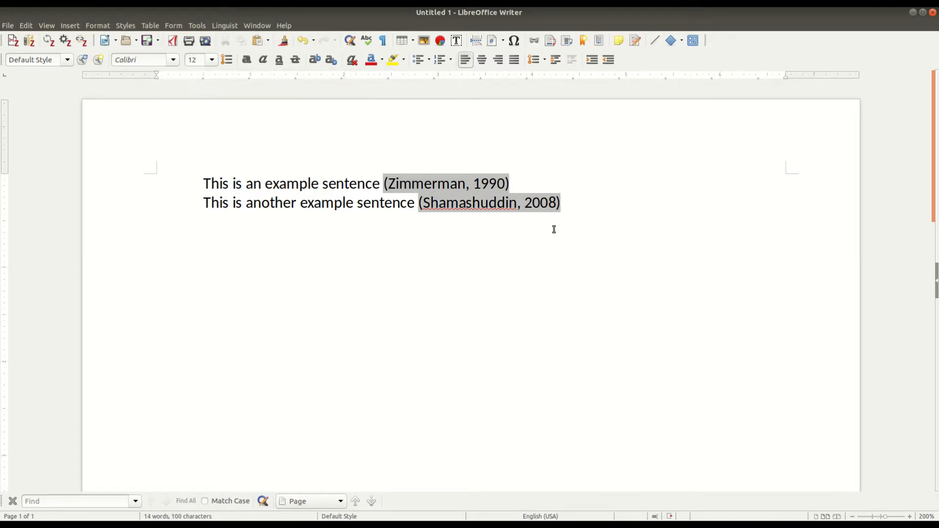
left_click(910, 517)
left_click(910, 517)
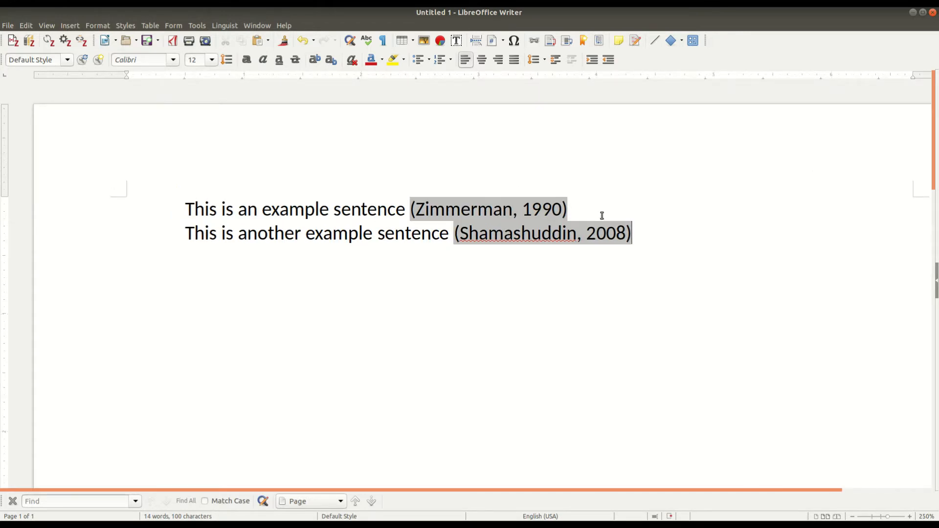
- Switch to Firefox, save the Los Angeles Times article on California test scores to Zotero, and view its record there
key("alt+Tab")
key("alt+Tab")
key("alt+Tab")
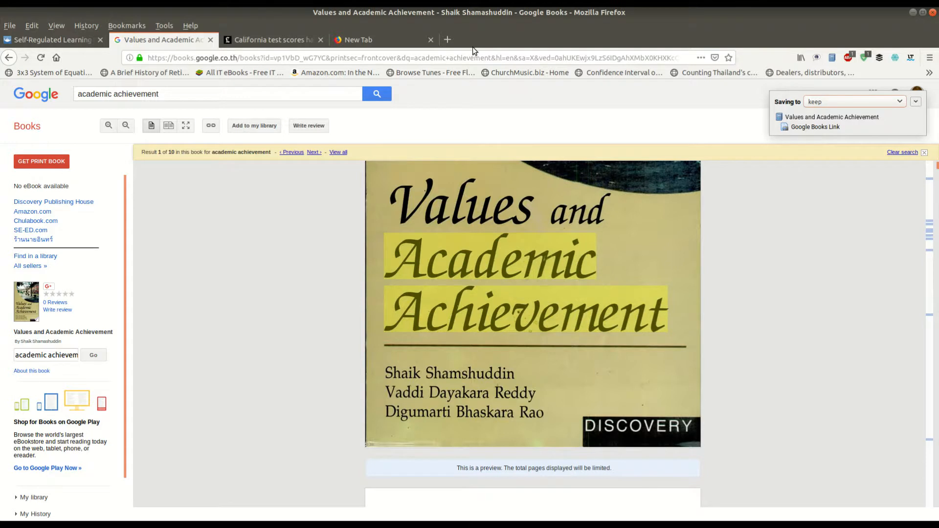
left_click(289, 43)
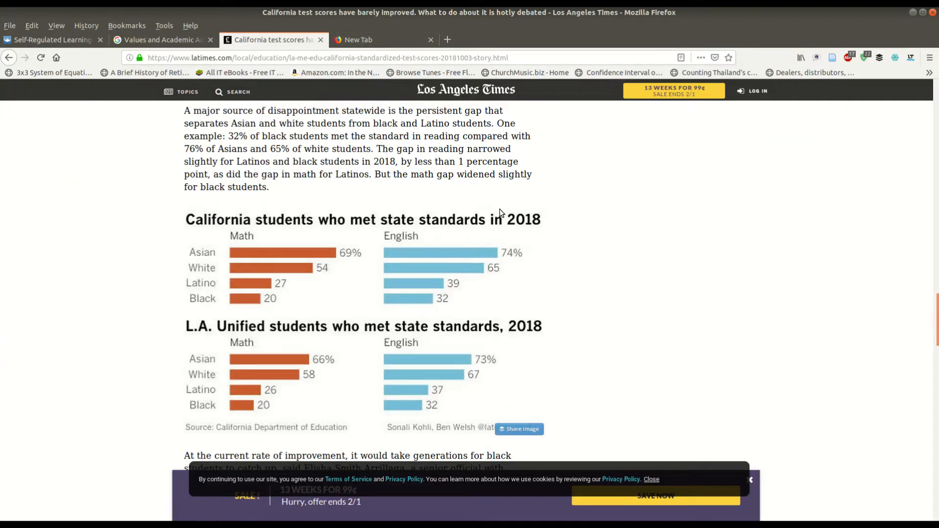
scroll(500, 209, "up", 20)
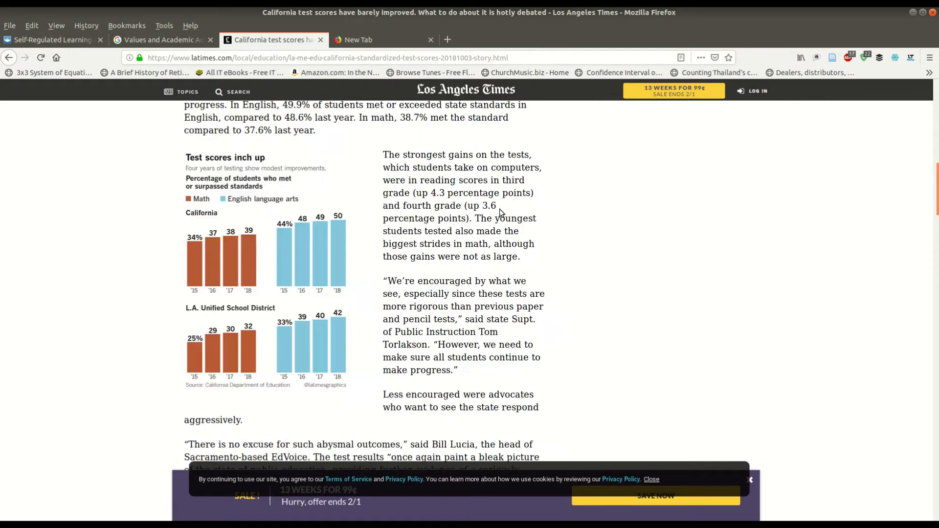
scroll(661, 402, "up", 5)
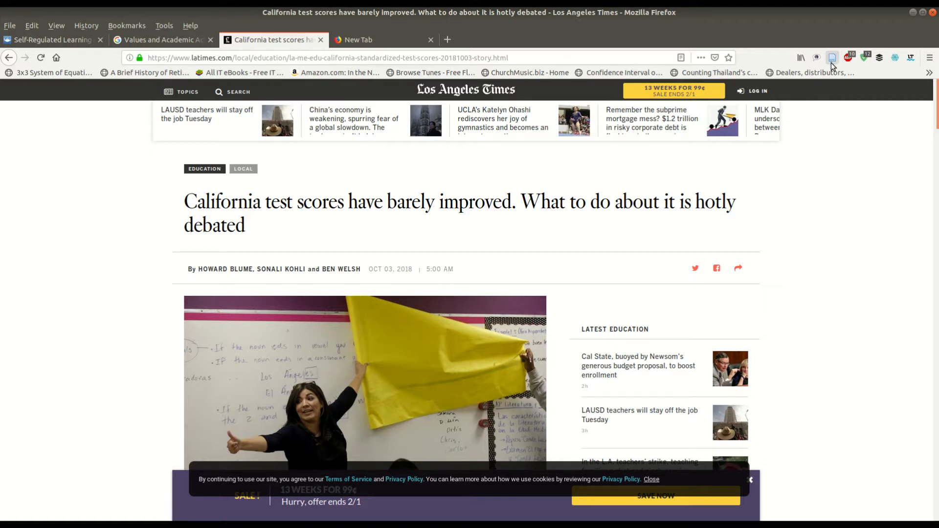
left_click(832, 62)
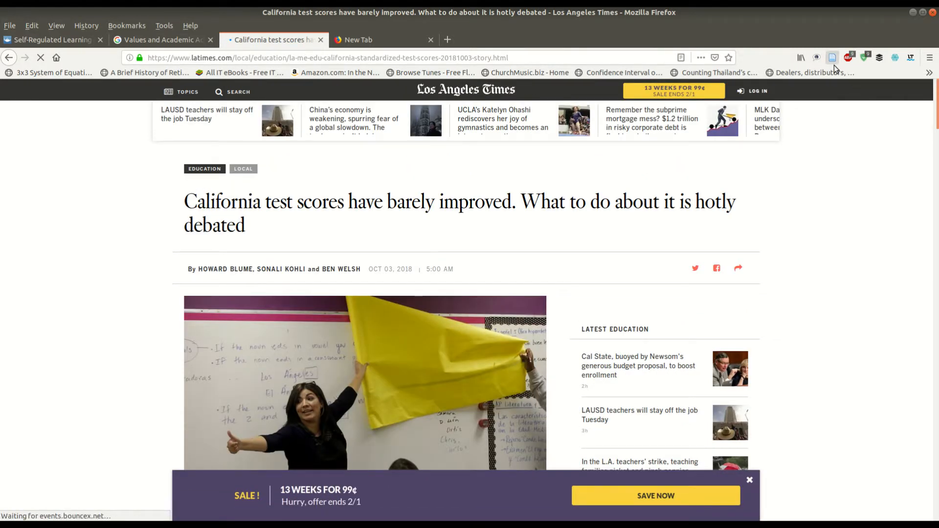
key("alt+Tab")
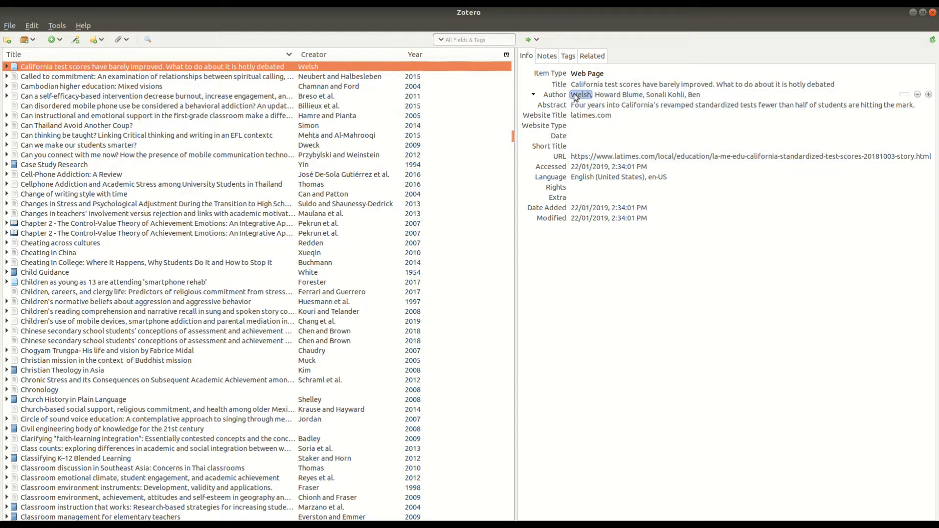
- Switch to the LibreOffice Writer document and write "This is yet another example sentence" on a new indented line
key("alt+Tab")
key("alt+Tab")
key("alt+Tab")
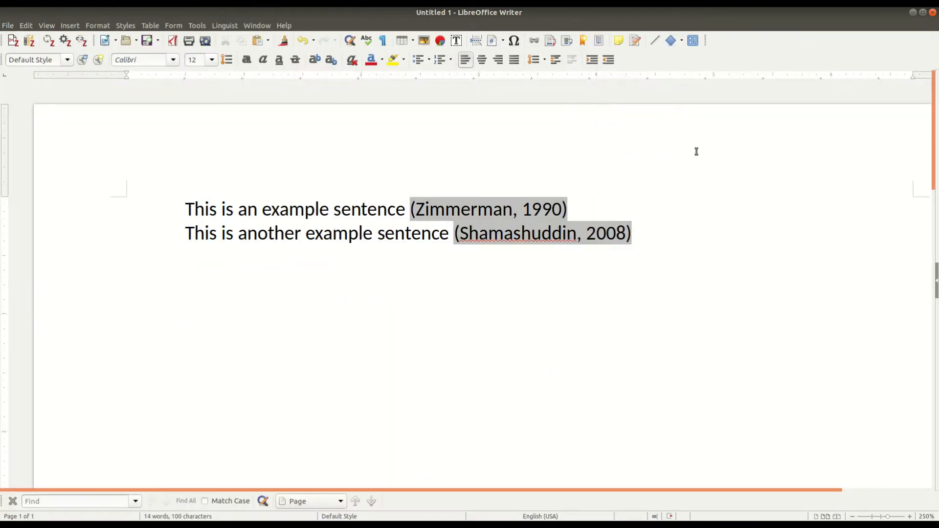
key("Tab")
type("This is yet another e")
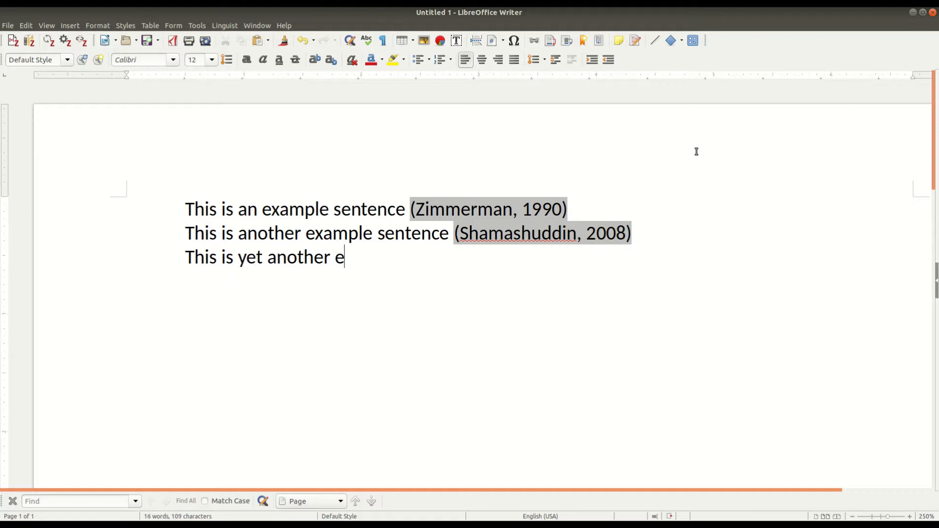
type("xample sentence")
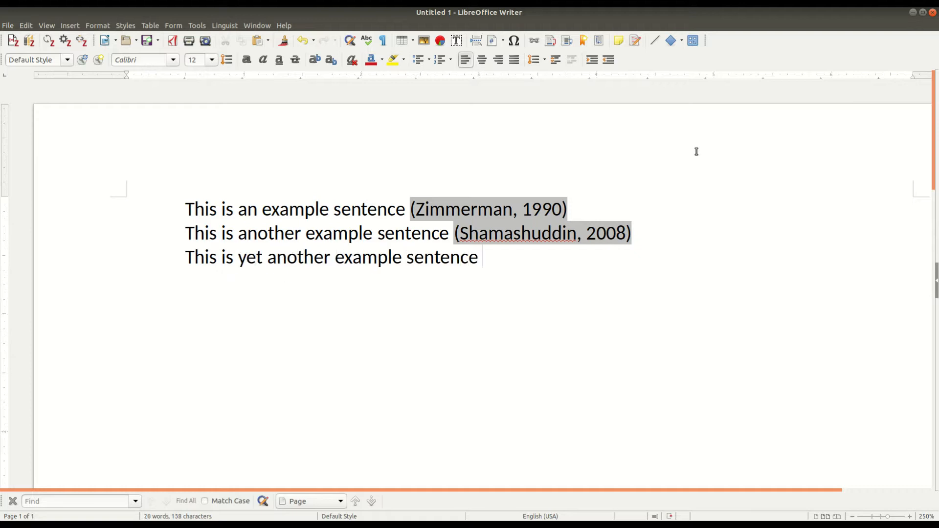
- Insert a Zotero citation for the California test scores web page after the third sentence, finding it by author surname
left_click(14, 44)
type("welsh")
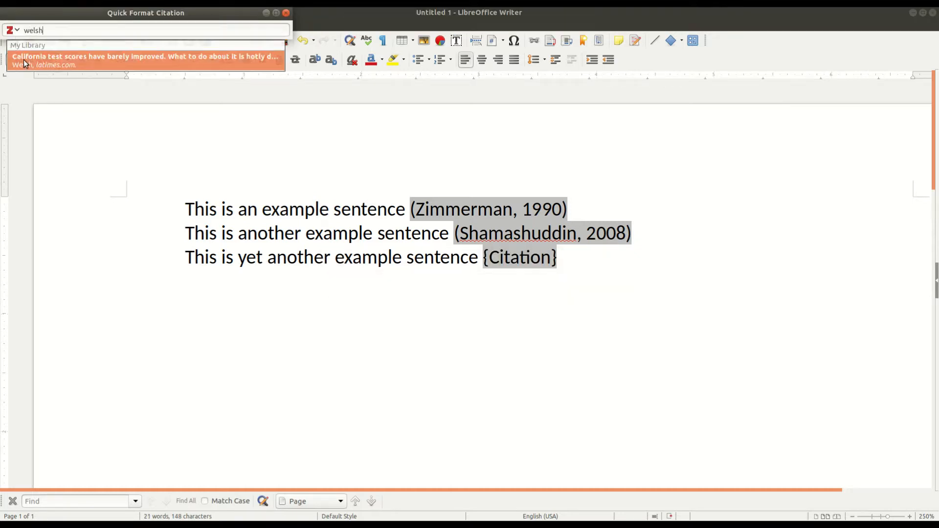
left_click(24, 60)
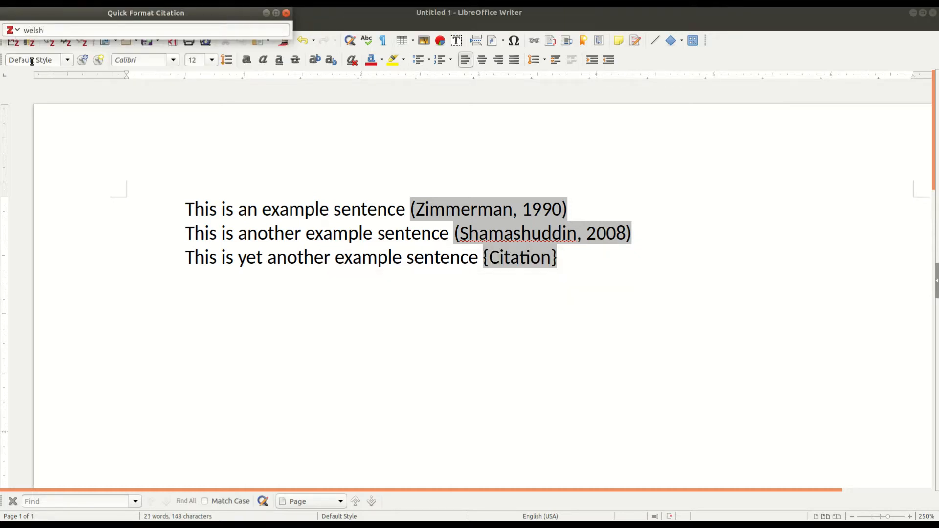
key("Return")
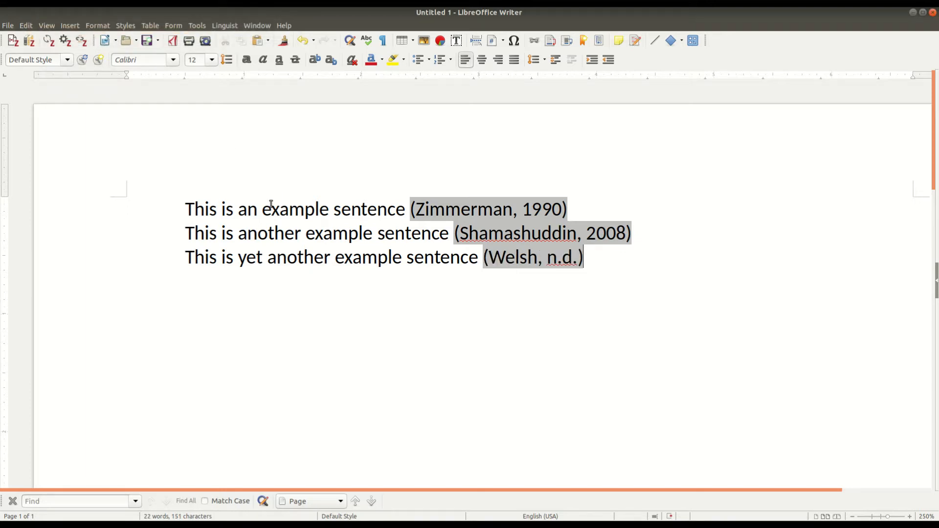
- Switch to Firefox and check the authors and publication date on the enlarged Los Angeles Times article page
key("alt+Tab")
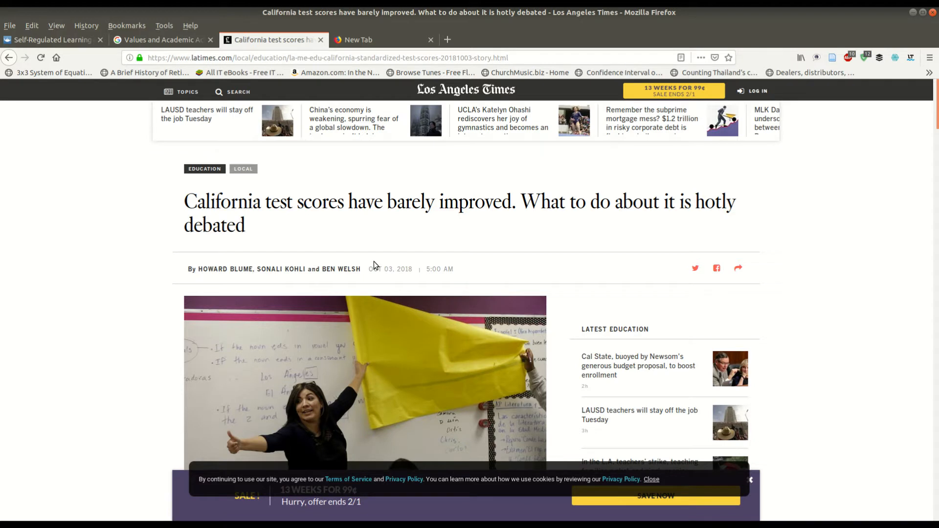
key("ctrl+plus")
key("ctrl+plus")
key("ctrl+plus")
key("ctrl+plus")
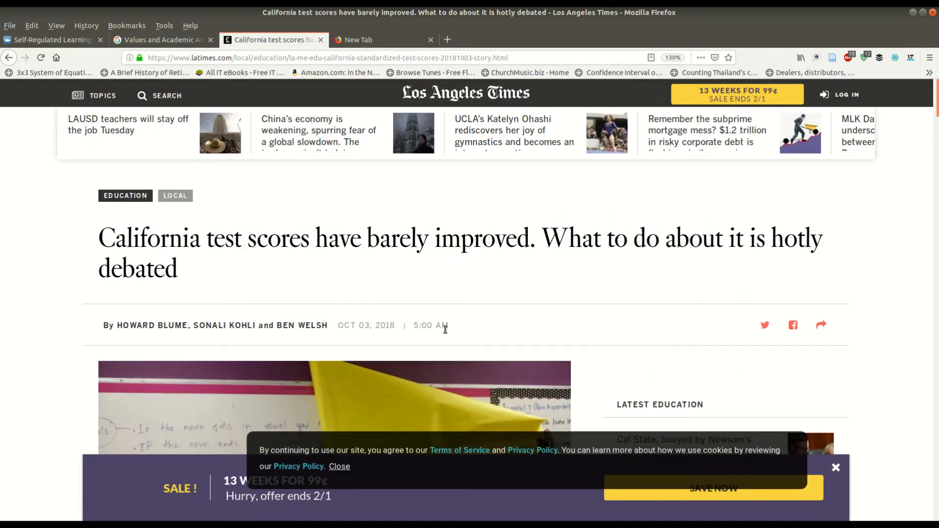
key("ctrl+plus")
scroll(446, 333, "down", 4)
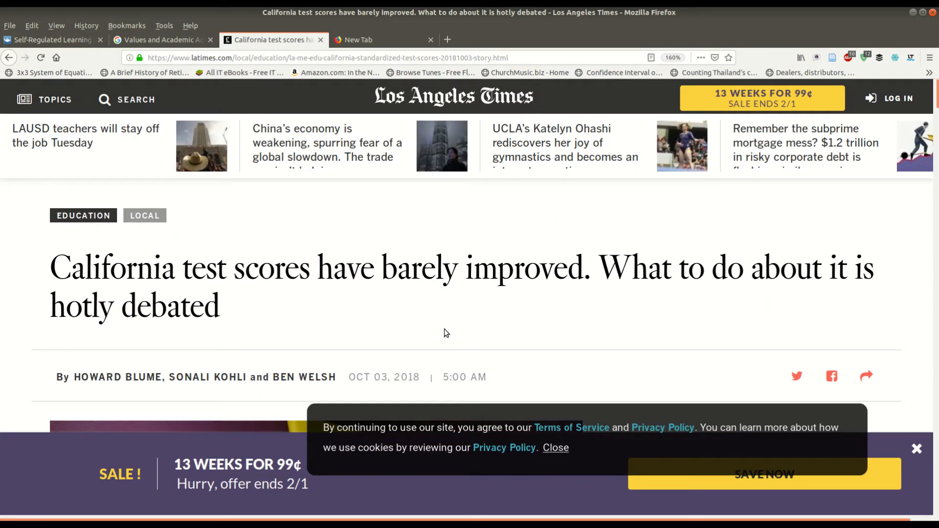
key("ctrl+plus")
key("ctrl+plus")
key("ctrl+plus")
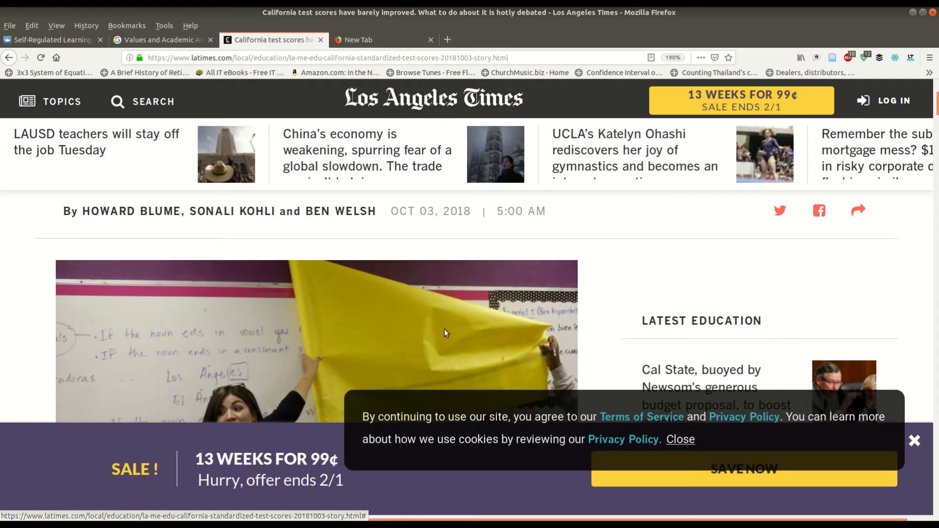
- Switch to Zotero and set the date of the California test scores web page record to 2018
key("alt+Tab")
key("alt+Tab")
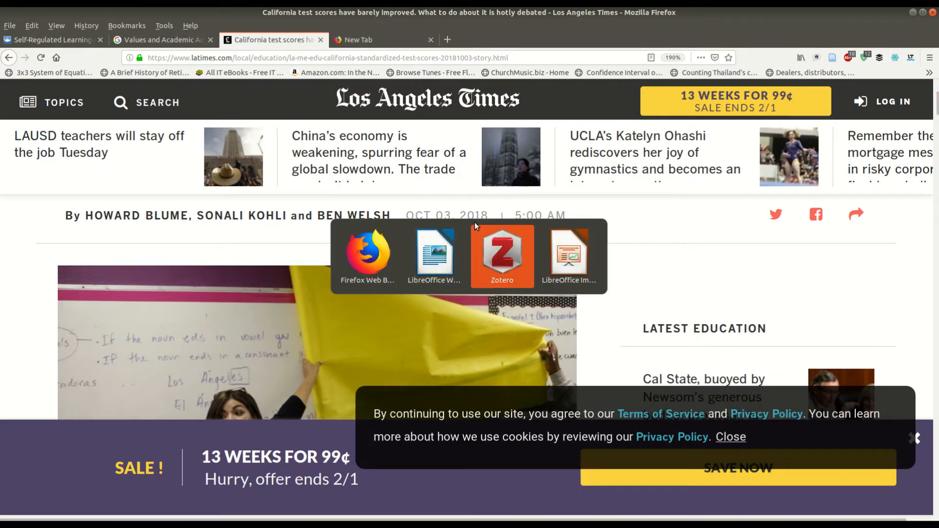
left_click(580, 125)
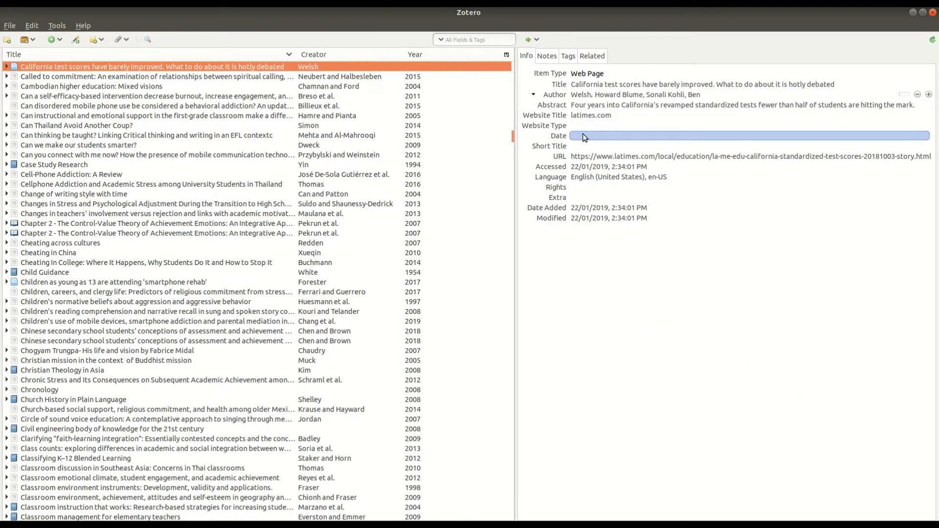
left_click(583, 135)
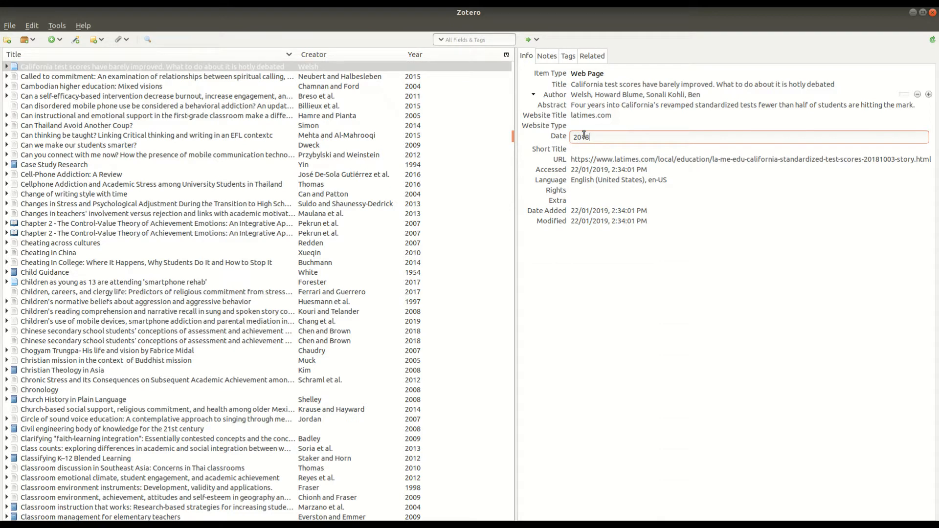
key("Return")
- Switch to the LibreOffice Writer document and refresh its Zotero citations to pick up the edited record
key("alt+Tab")
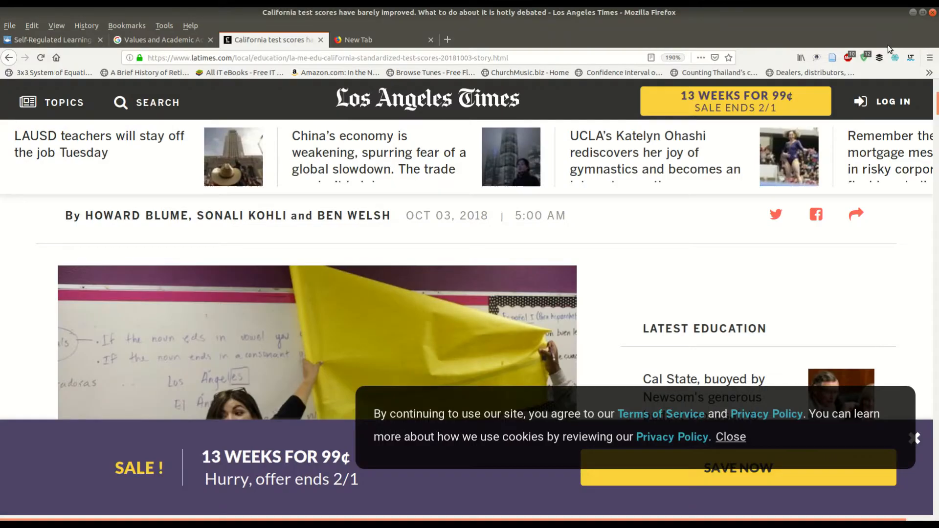
key("alt+Tab")
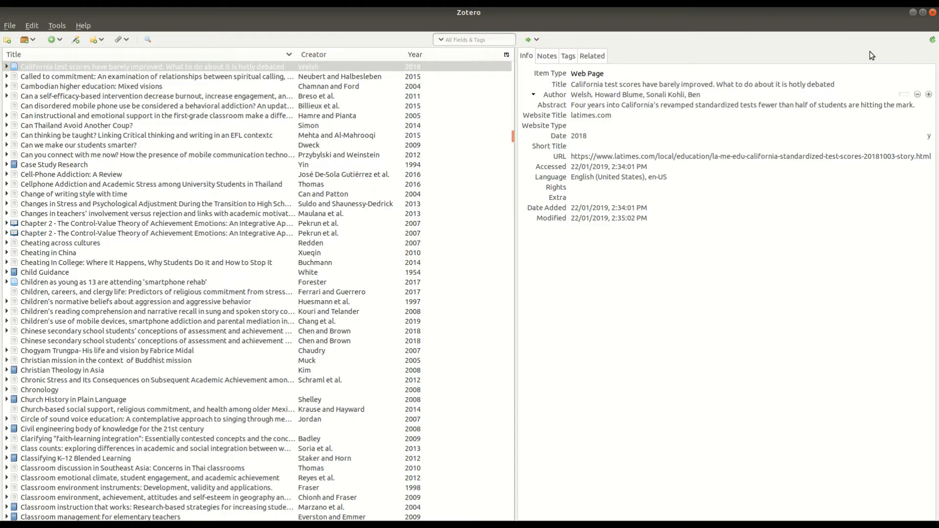
key("alt+Tab")
key("alt+Tab")
key("alt+Tab")
key("alt+Tab")
key("alt+Tab")
key("alt+Tab")
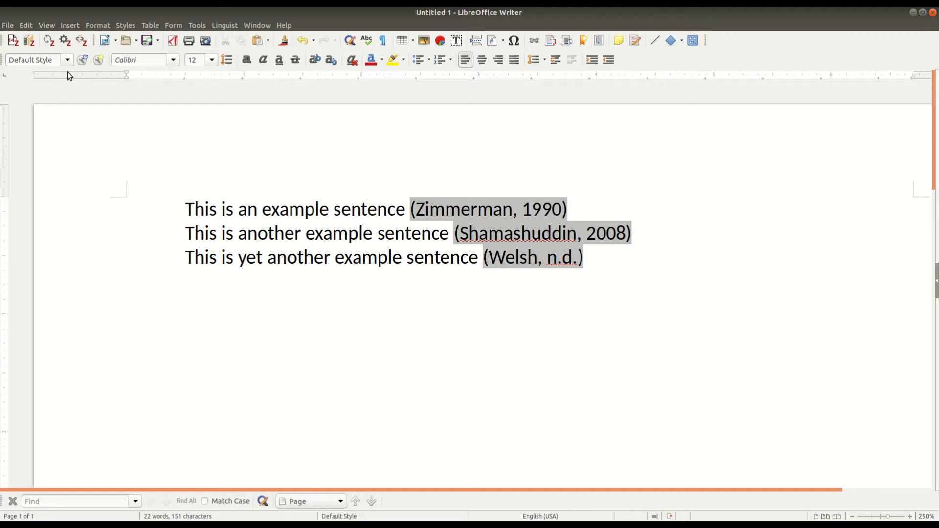
left_click(48, 42)
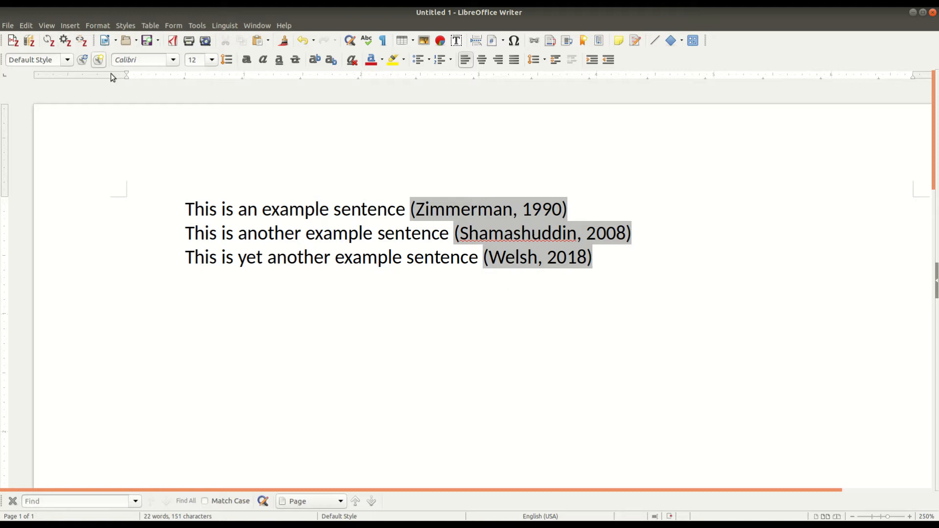
- Review the page, prefix, suffix and author options of the second sentence's Zotero citation, leaving them unedited
left_click(12, 41)
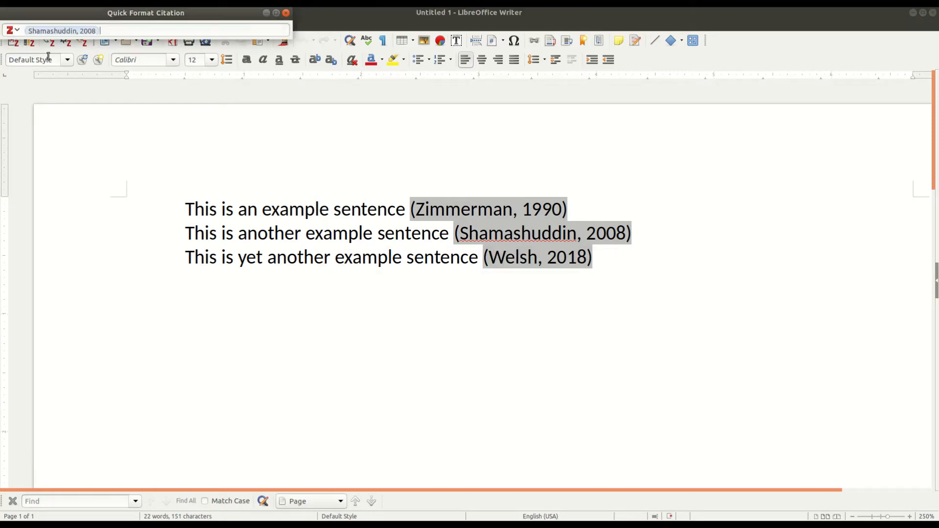
left_click(55, 31)
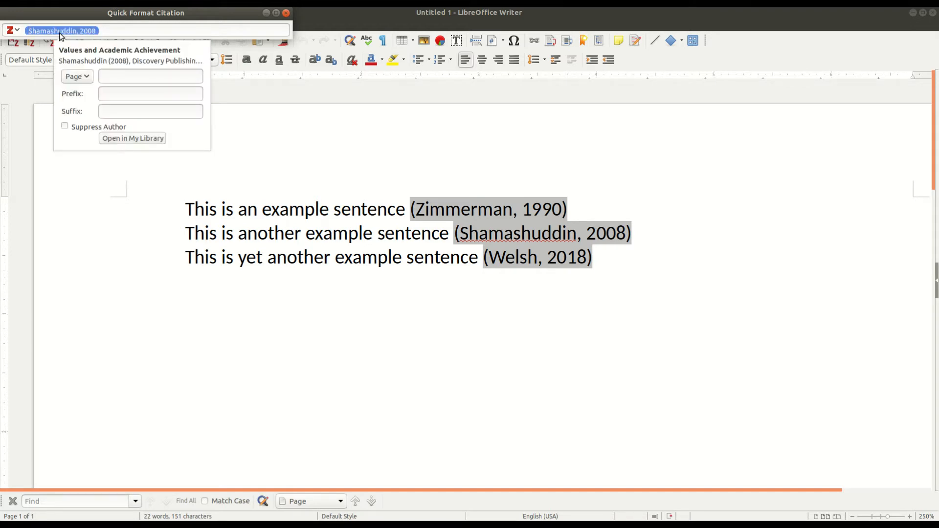
key("Escape")
key("Escape")
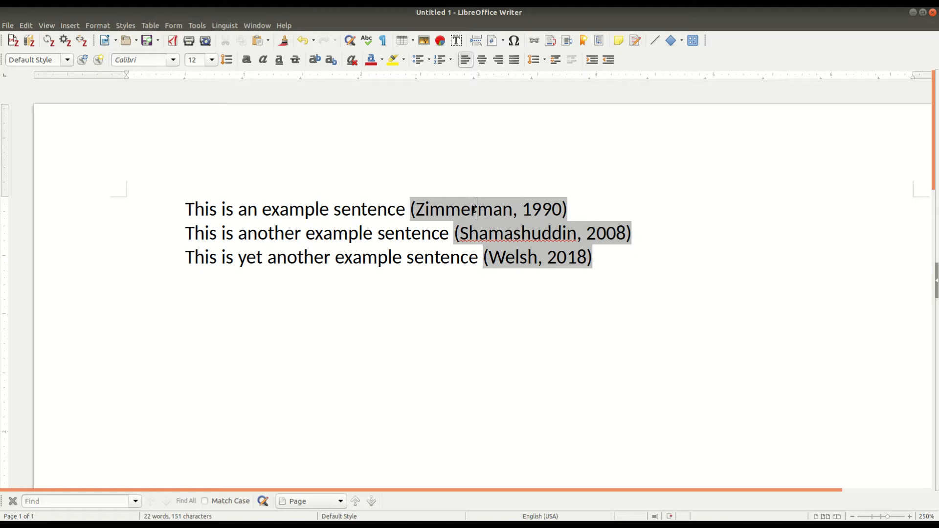
- Edit the first sentence's Zotero citation with Suppress Author enabled
left_click(13, 41)
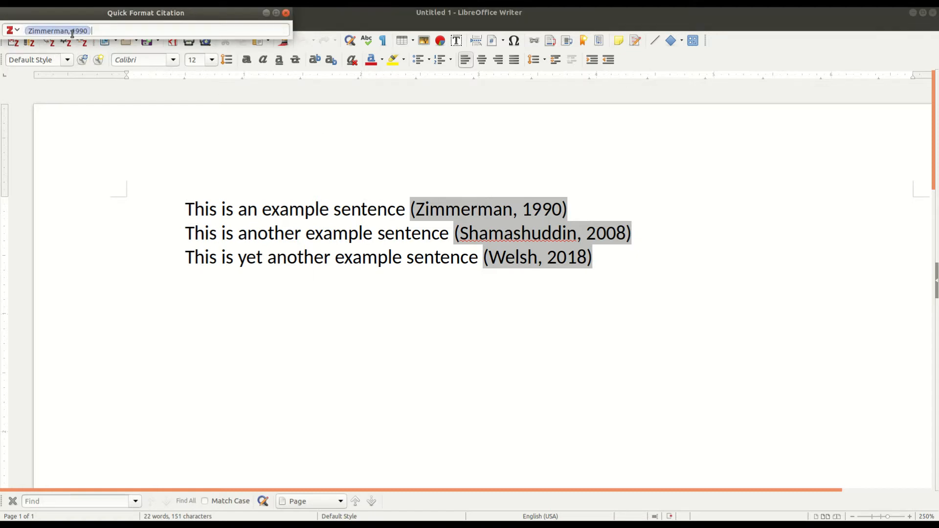
left_click(63, 32)
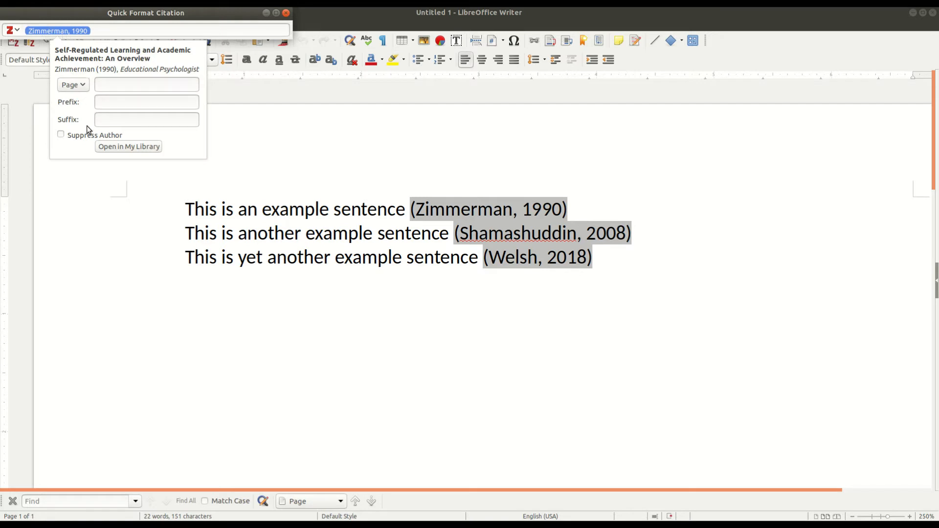
left_click(63, 134)
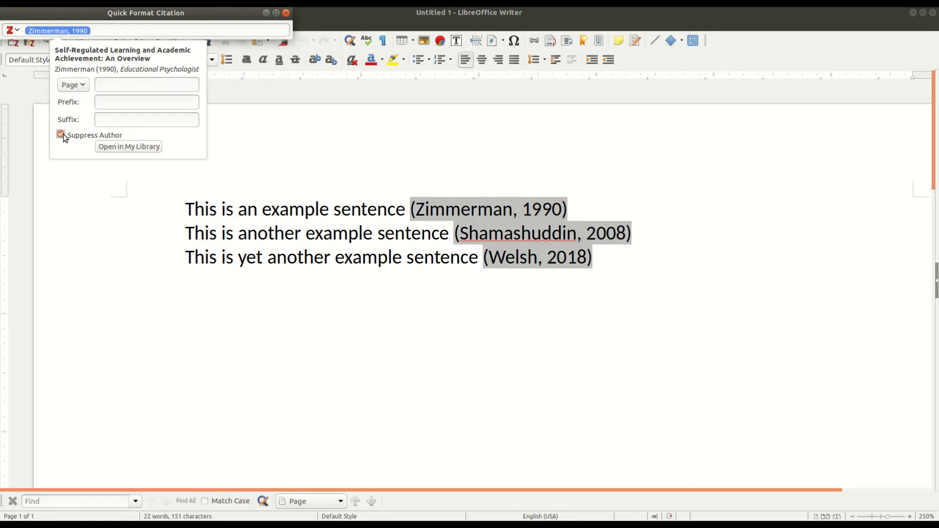
left_click(140, 30)
key("Return")
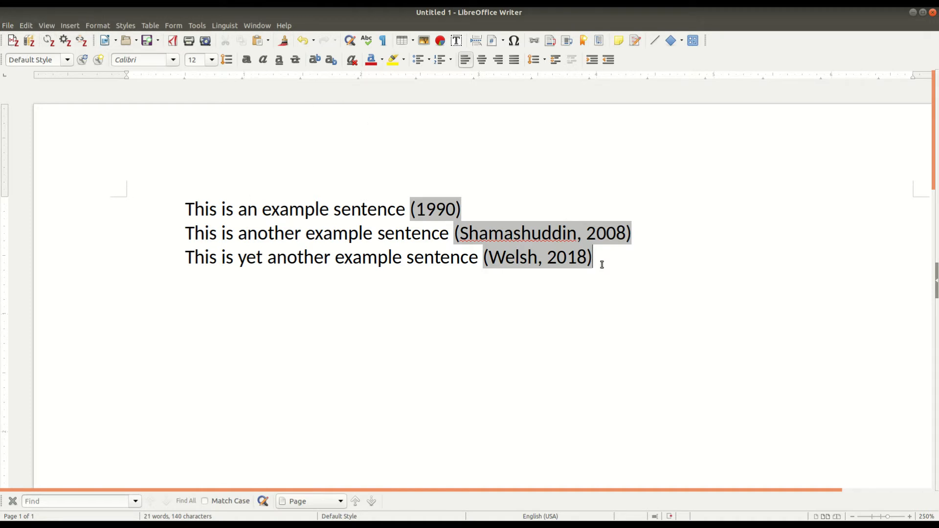
- Start a new page after the third sentence and insert the Zotero bibliography there
key("ctrl+Return")
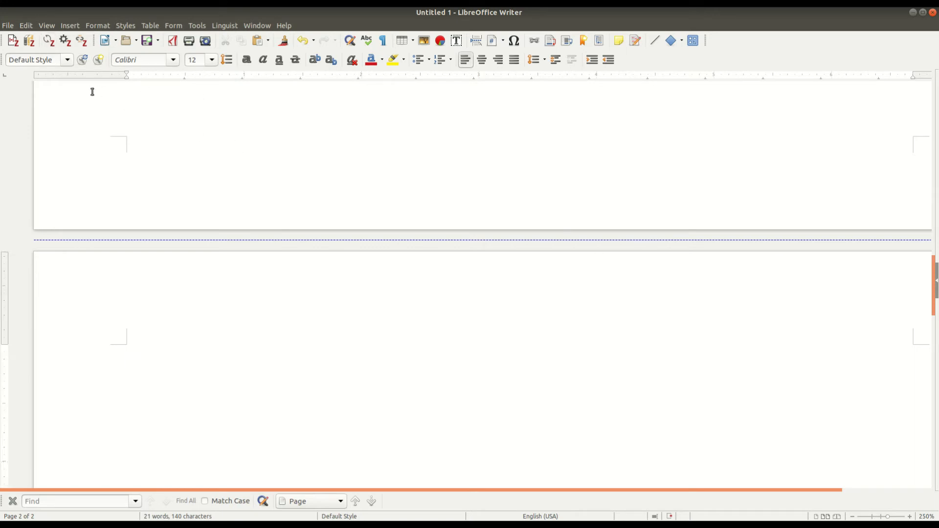
left_click(34, 43)
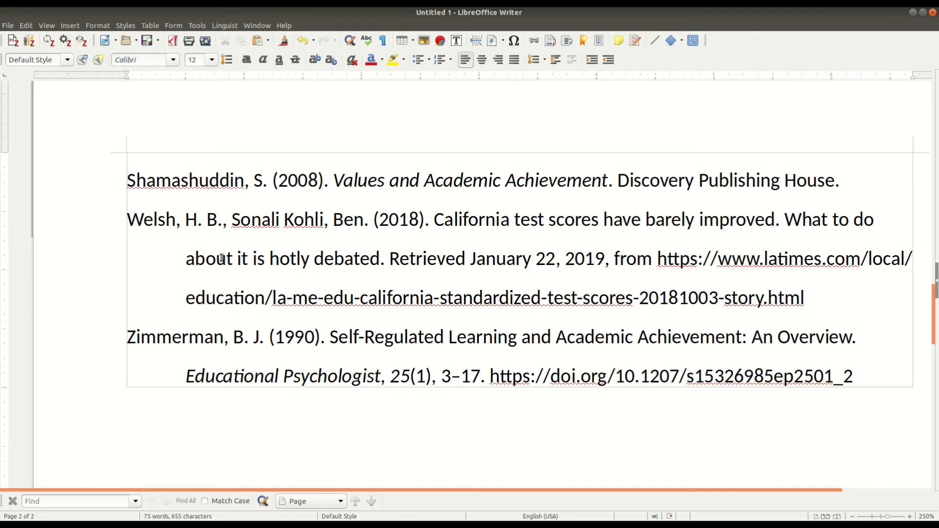
left_click(126, 218)
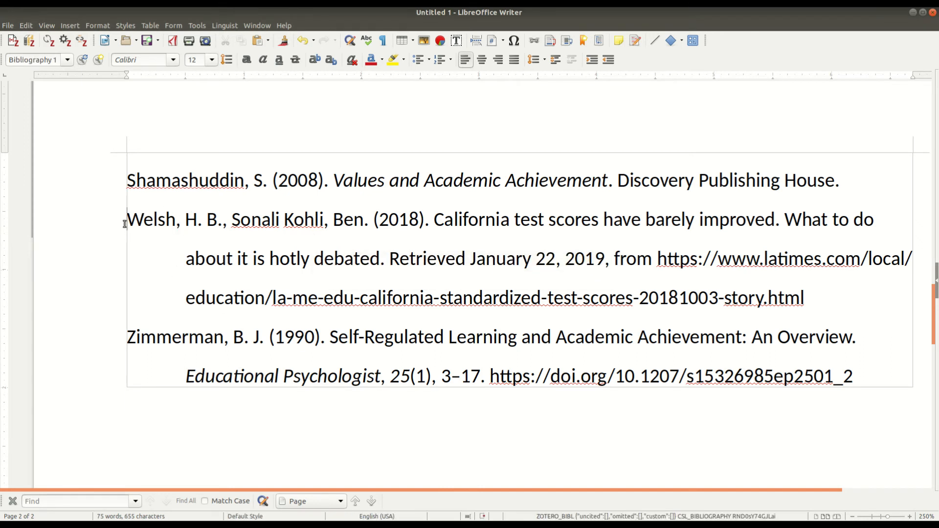
left_click(144, 334)
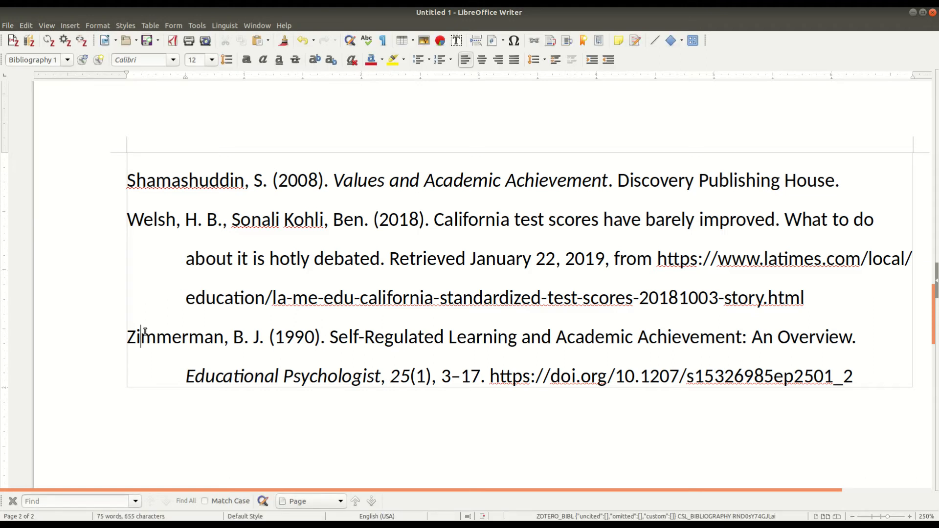
- Switch to the LibreOffice Impress presentation
key("alt+Tab")
key("alt+Tab")
key("alt+Tab")
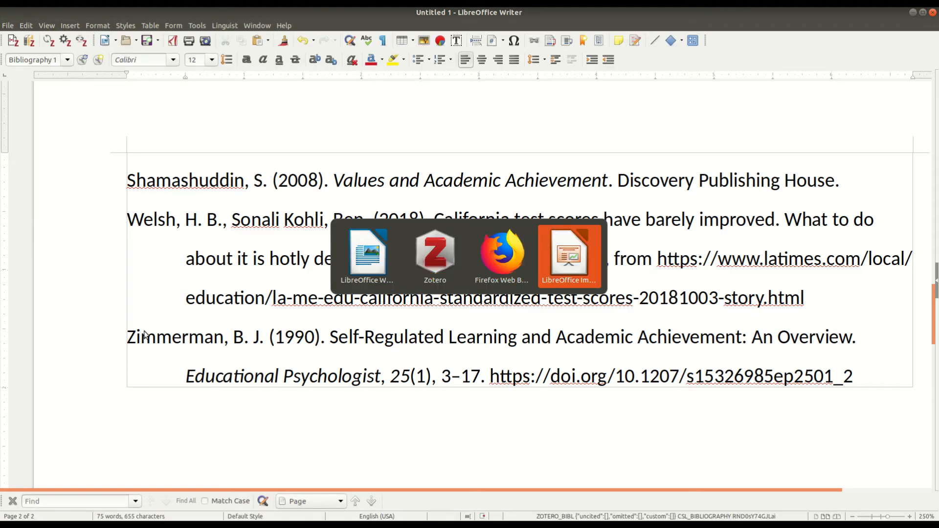